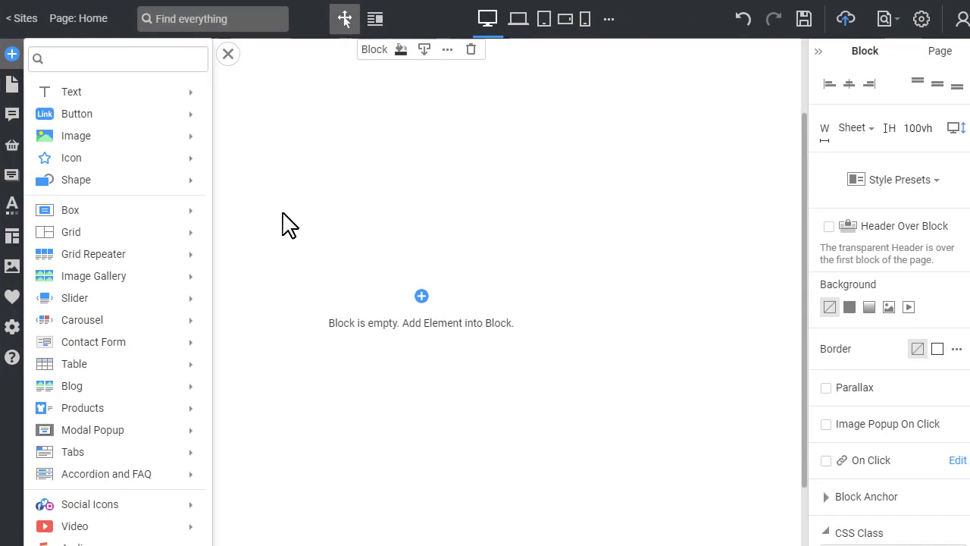
- Add a Heading 1 to the empty block and place a Heading 2 directly beneath it
{"action": "mouse_move", "coordinate": [143, 108]}
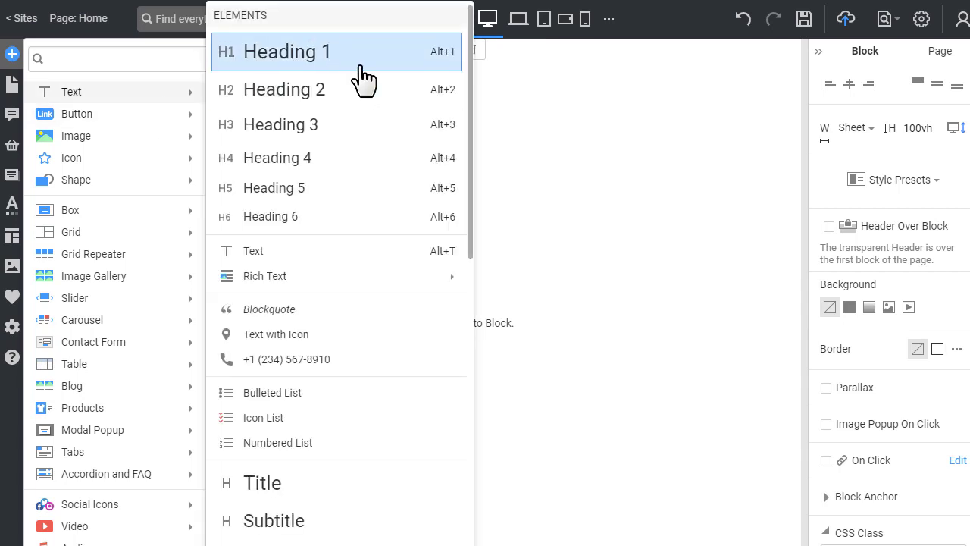
{"action": "left_click", "coordinate": [362, 72]}
{"action": "left_click", "coordinate": [11, 54]}
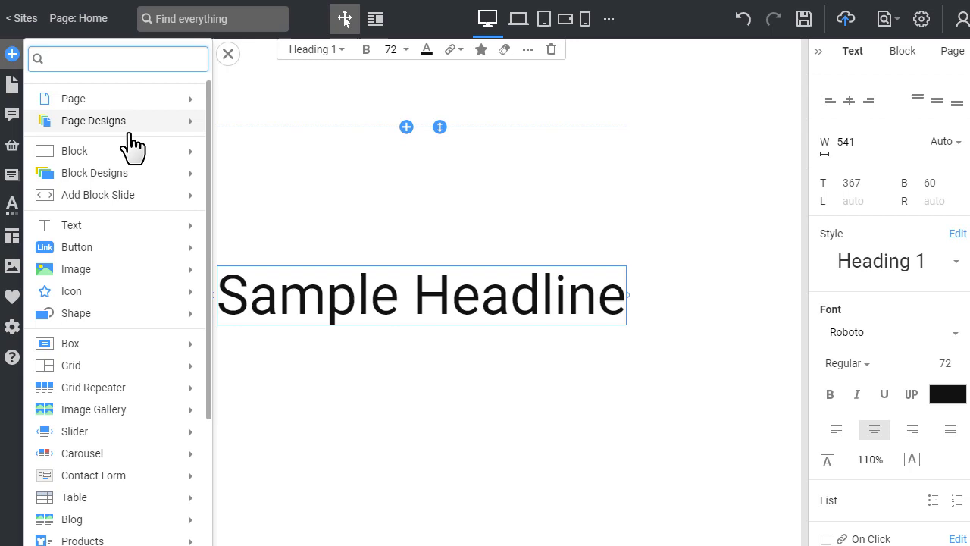
{"action": "mouse_move", "coordinate": [102, 226]}
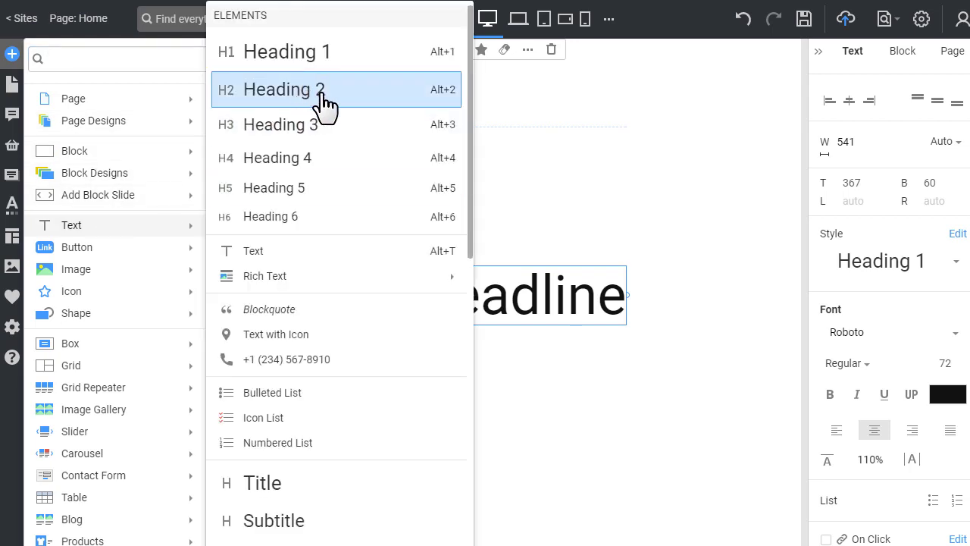
{"action": "left_click_drag", "start_coordinate": [324, 102], "coordinate": [409, 370]}
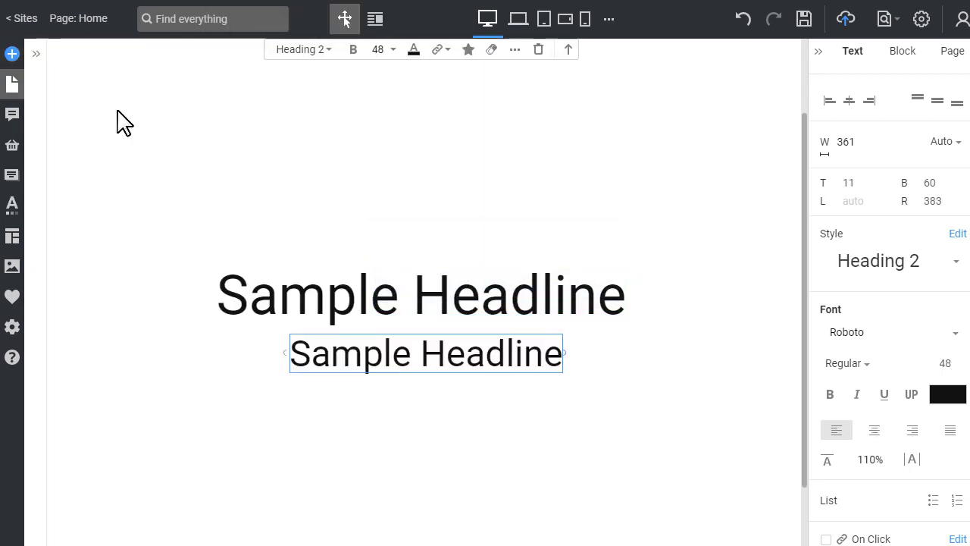
- Add a Text element beneath the two headings, and insert an Image element
{"action": "left_click", "coordinate": [15, 57]}
{"action": "mouse_move", "coordinate": [107, 227]}
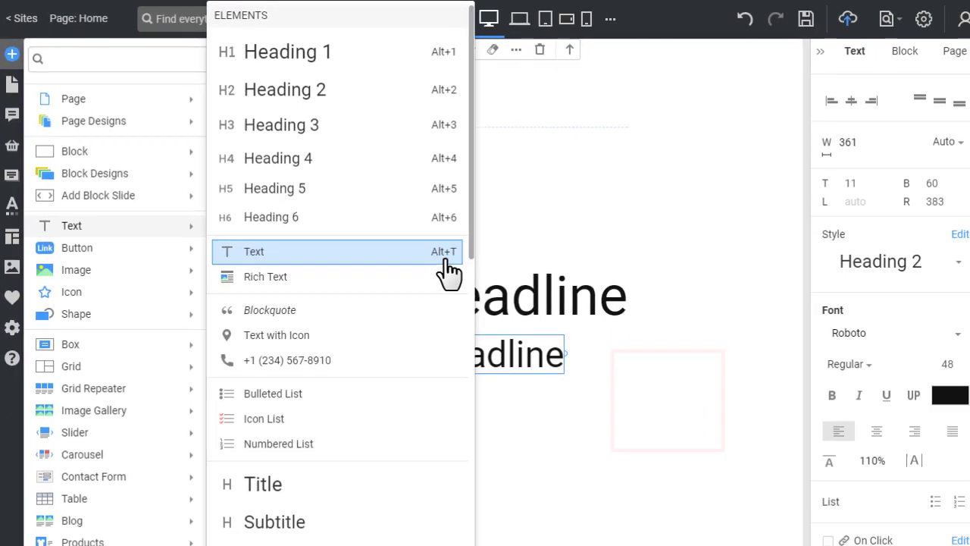
{"action": "key", "text": "Escape"}
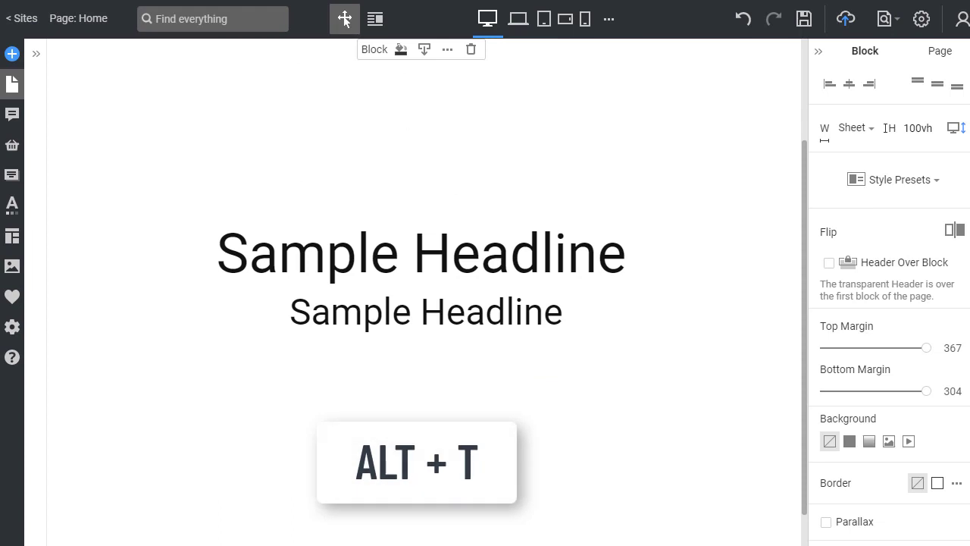
{"action": "key", "text": "alt+t"}
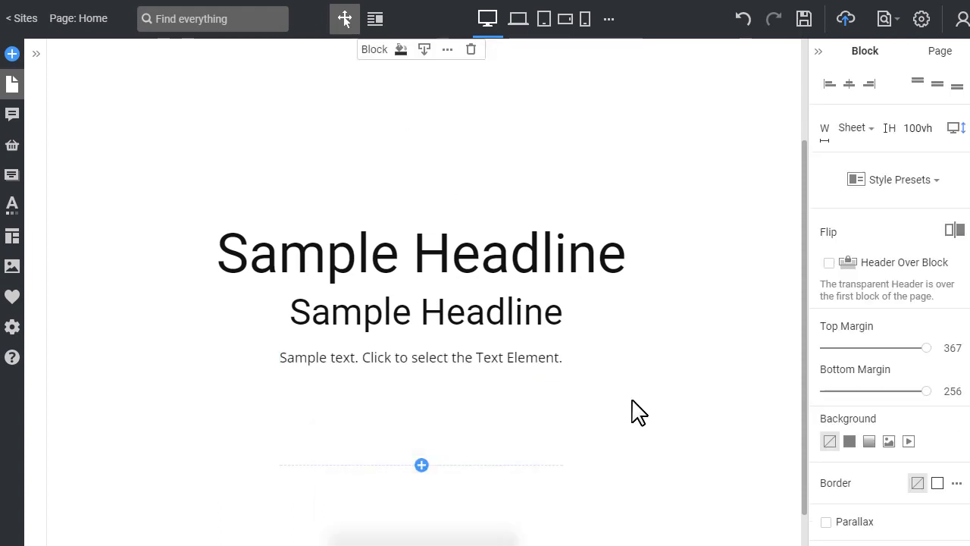
{"action": "key", "text": "alt+i"}
- Show the variants available for the Image element in the list of addable elements
{"action": "left_click", "coordinate": [11, 53]}
{"action": "mouse_move", "coordinate": [165, 267]}
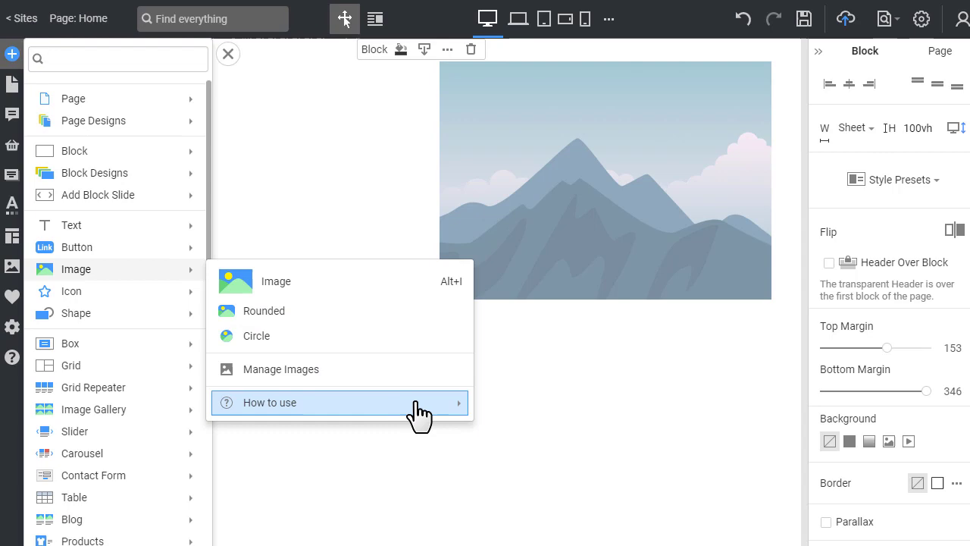
{"action": "mouse_move", "coordinate": [422, 404]}
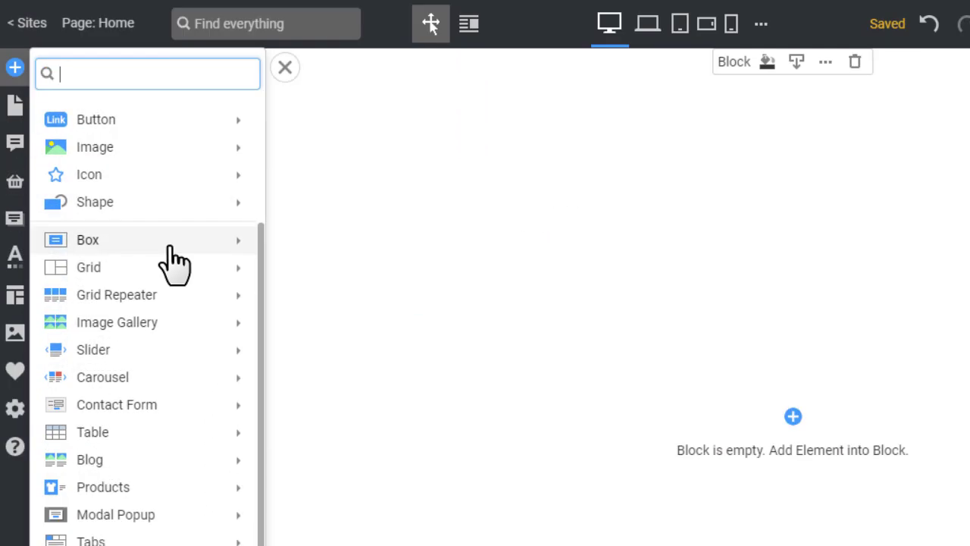
- Look through the Box element's variants, preset blocks and ready-made designs
{"action": "mouse_move", "coordinate": [173, 262]}
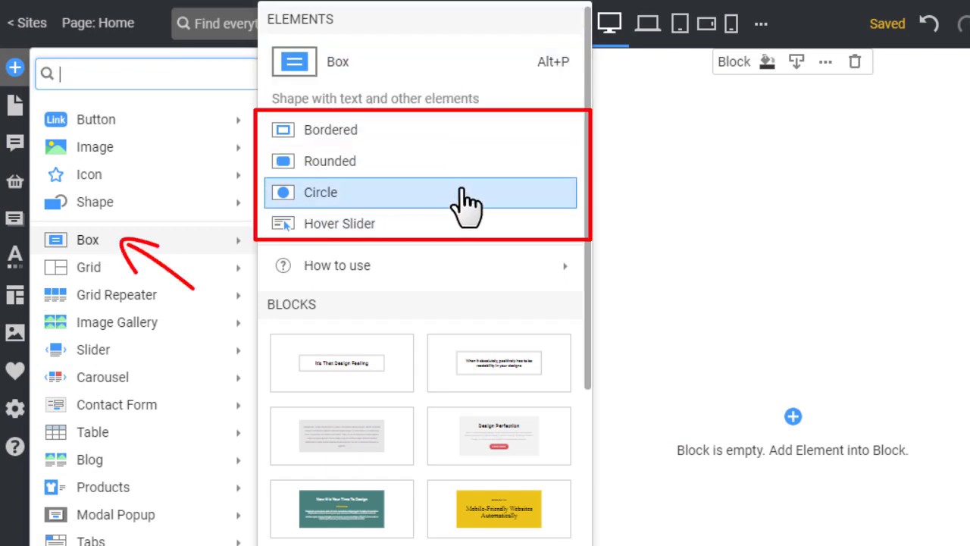
{"action": "scroll", "coordinate": [466, 203], "scroll_direction": "down", "scroll_amount": 4}
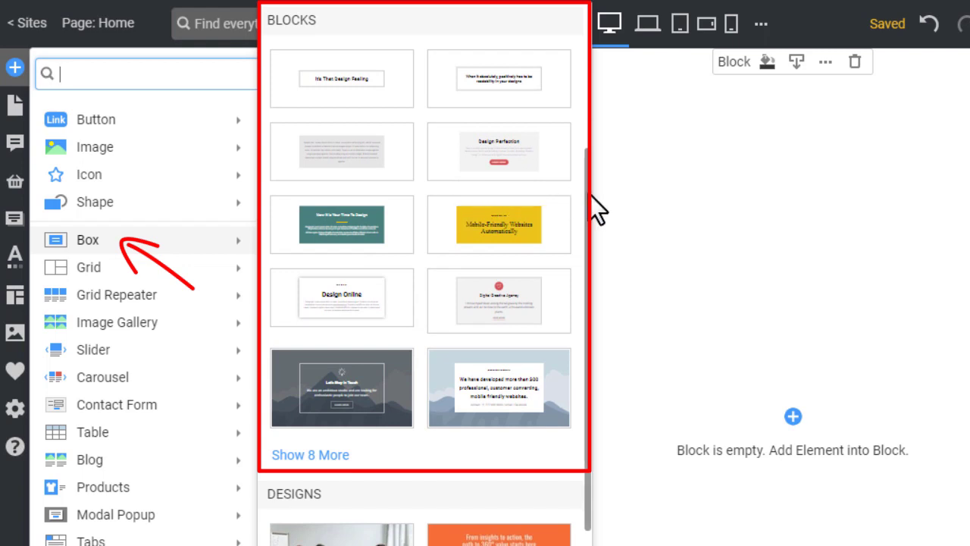
{"action": "scroll", "coordinate": [590, 195], "scroll_direction": "down", "scroll_amount": 6}
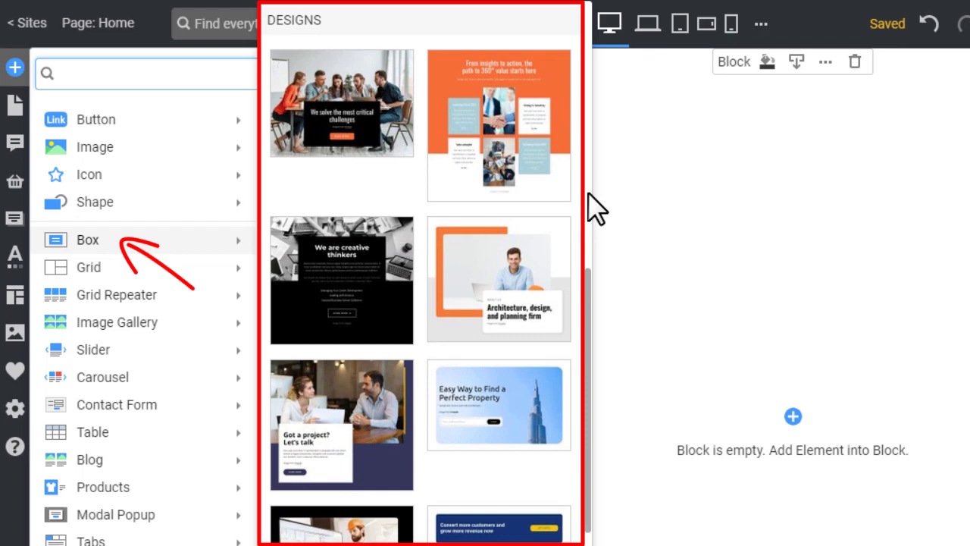
{"action": "scroll", "coordinate": [590, 197], "scroll_direction": "up", "scroll_amount": 10}
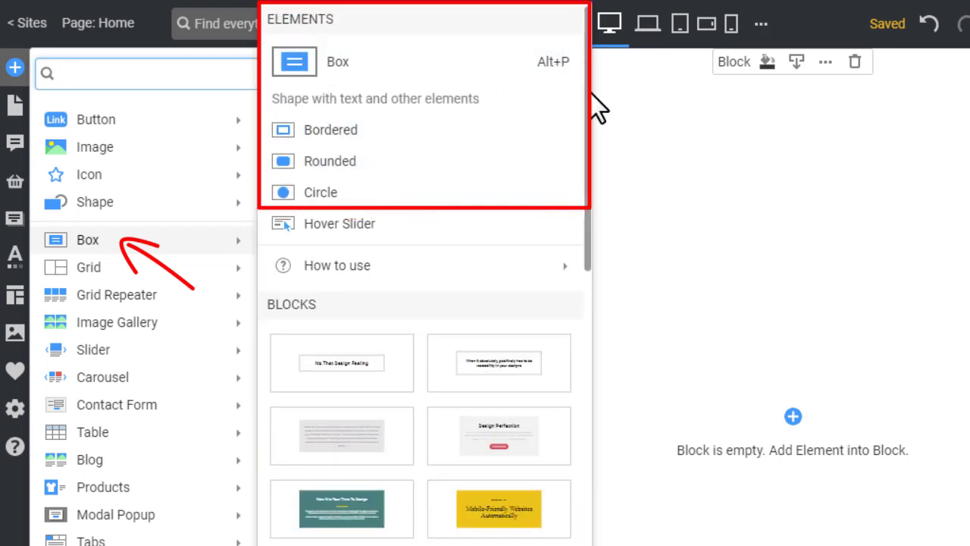
{"action": "scroll", "coordinate": [591, 102], "scroll_direction": "down", "scroll_amount": 5}
{"action": "scroll", "coordinate": [595, 203], "scroll_direction": "down", "scroll_amount": 1}
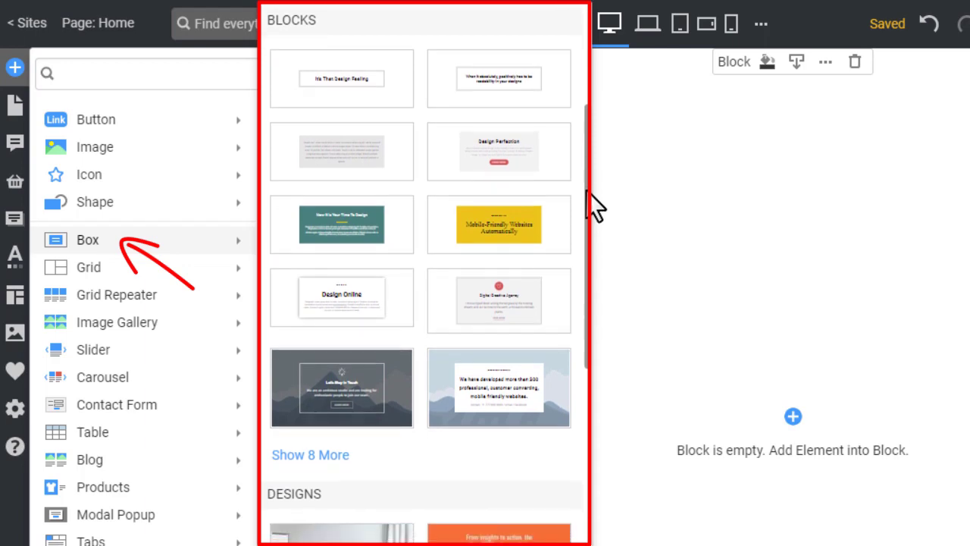
{"action": "left_click_drag", "start_coordinate": [595, 203], "coordinate": [594, 372]}
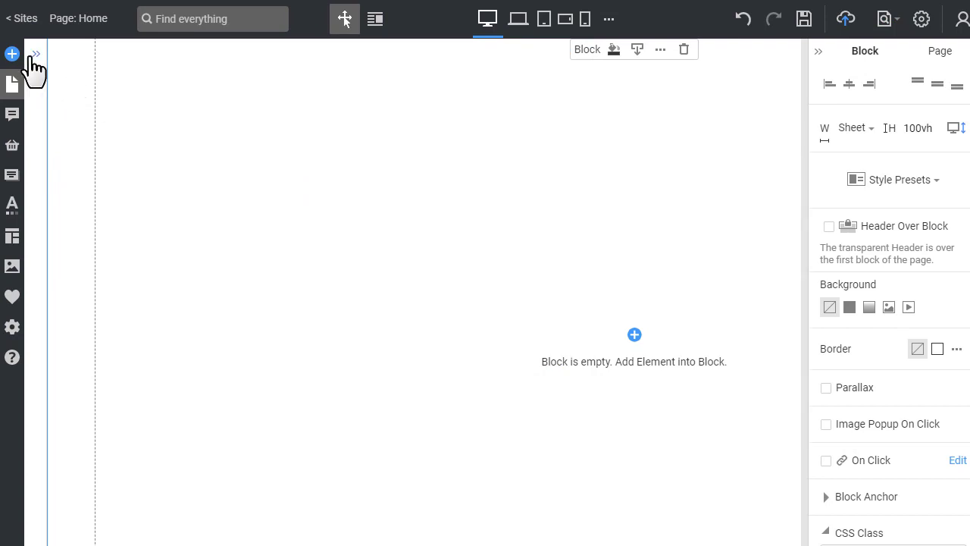
- Add a Heading 2 and a plain Text element to the empty block
{"action": "left_click", "coordinate": [16, 68]}
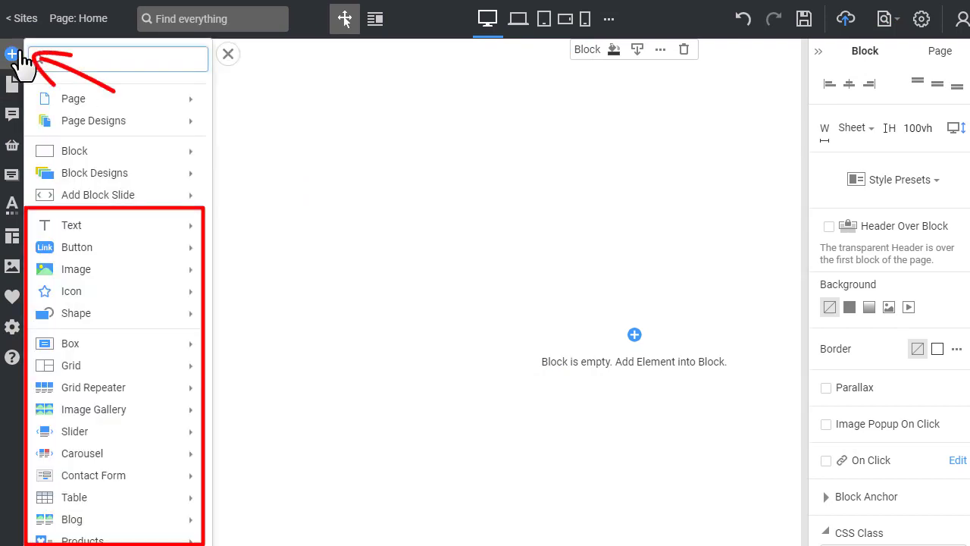
{"action": "left_click", "coordinate": [131, 229]}
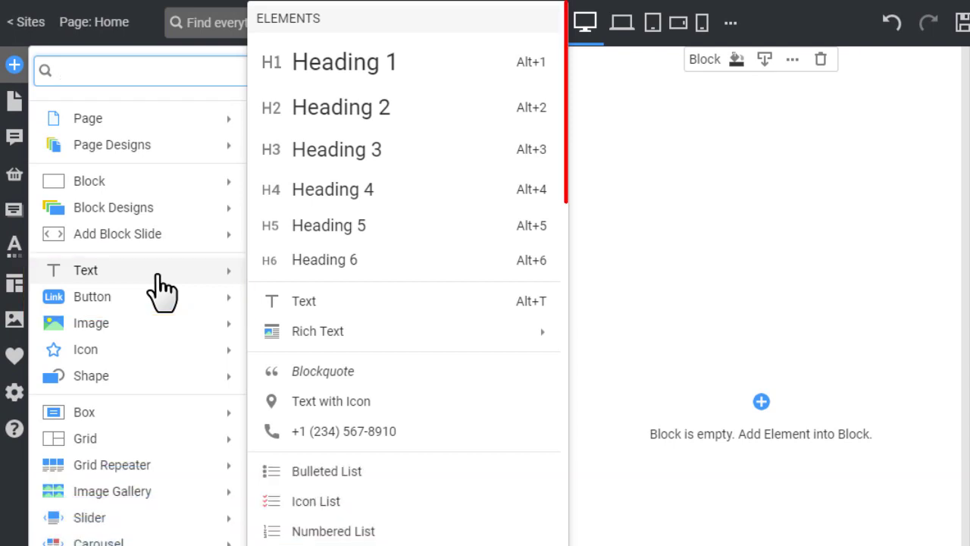
{"action": "left_click", "coordinate": [454, 121]}
{"action": "mouse_move", "coordinate": [97, 224]}
{"action": "left_click", "coordinate": [346, 259]}
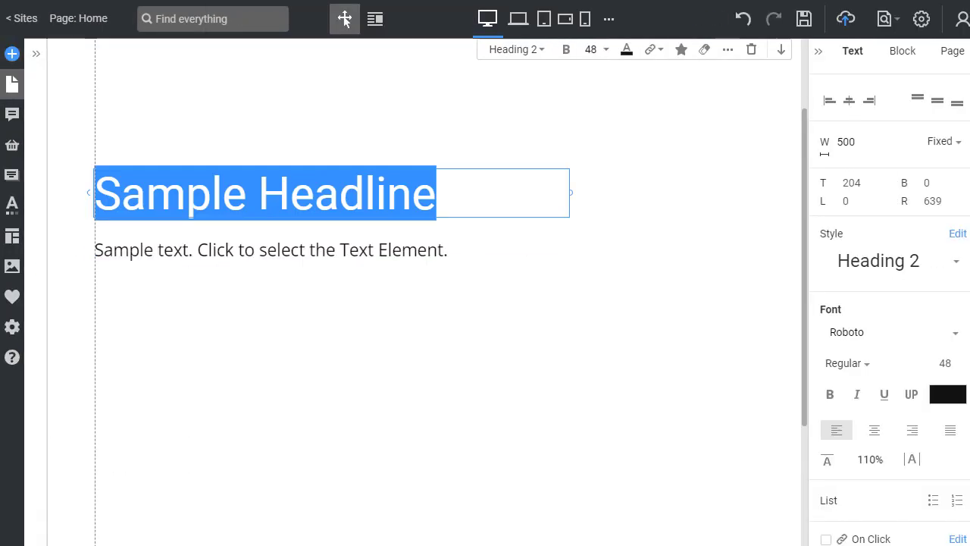
- Change the heading to "Heading with the main keyword" and fill the paragraph below with "Sample text." followed by Lorem ipsum text
{"action": "type", "text": "Heading with the main "}
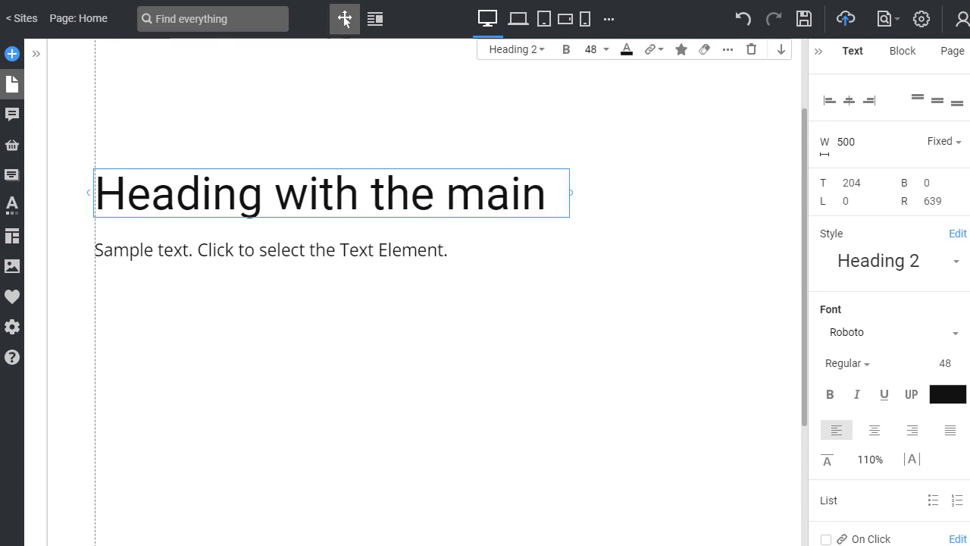
{"action": "type", "text": "keyword"}
{"action": "left_click", "coordinate": [515, 307]}
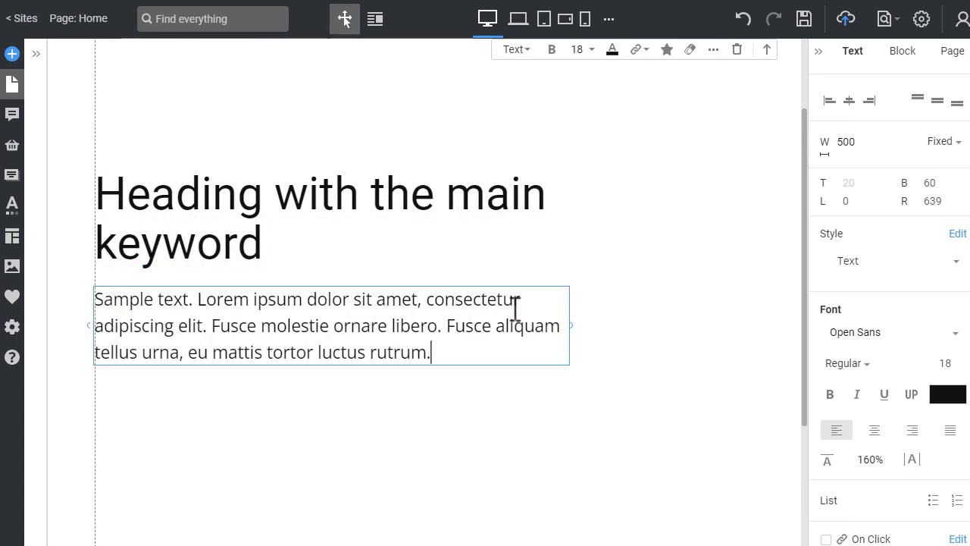
- Make the words "Sample text." at the start of the paragraph bold and red
{"action": "left_click_drag", "start_coordinate": [201, 299], "coordinate": [66, 312]}
{"action": "left_click", "coordinate": [552, 50]}
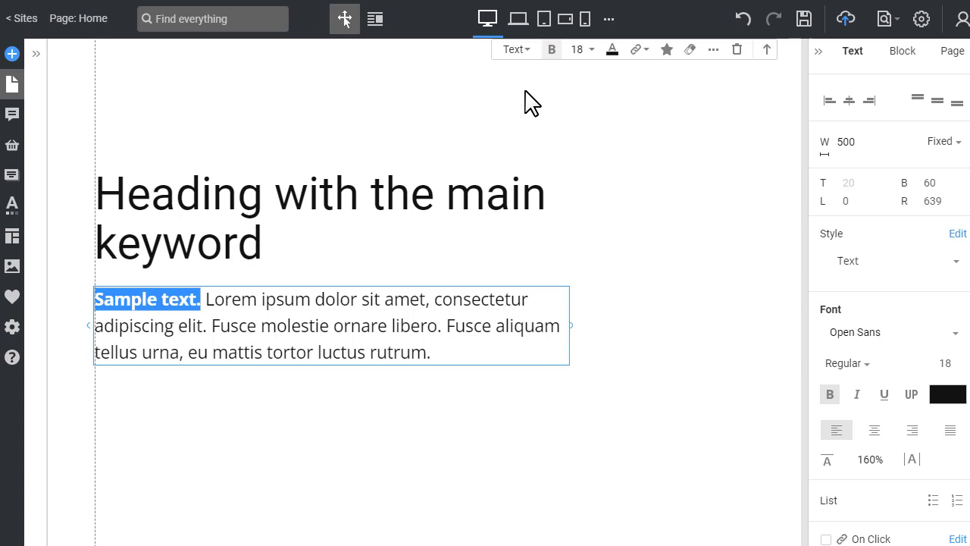
{"action": "left_click", "coordinate": [610, 50]}
{"action": "left_click", "coordinate": [675, 148]}
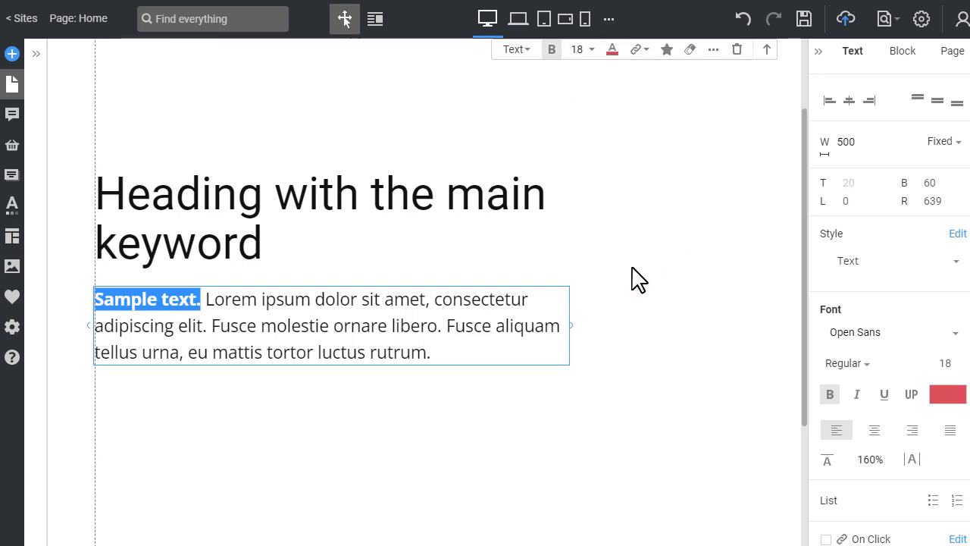
{"action": "left_click", "coordinate": [632, 266]}
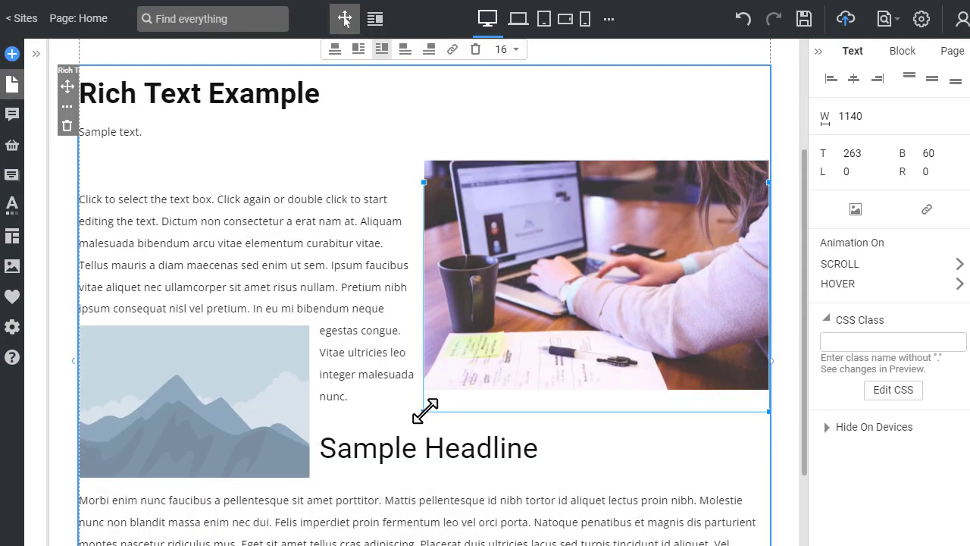
- Move the mountain image in the rich text down to the paragraph beginning "Morbi enim nunc"
{"action": "left_click", "coordinate": [217, 361]}
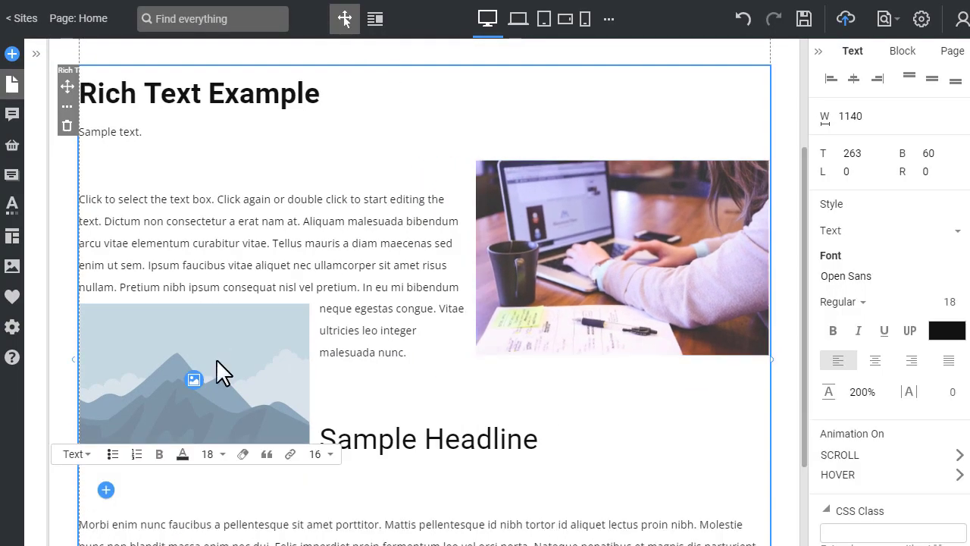
{"action": "left_click_drag", "start_coordinate": [217, 361], "coordinate": [151, 526]}
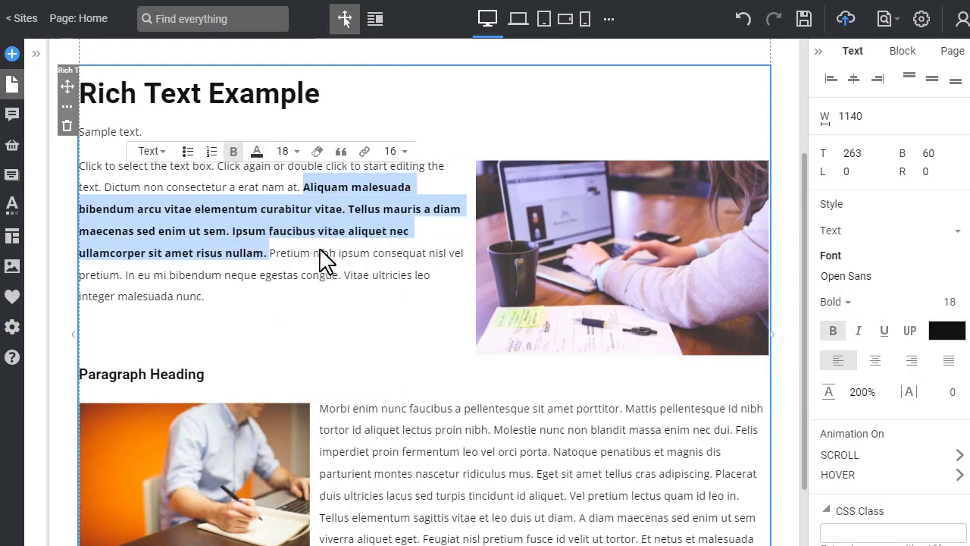
{"action": "left_click", "coordinate": [322, 345]}
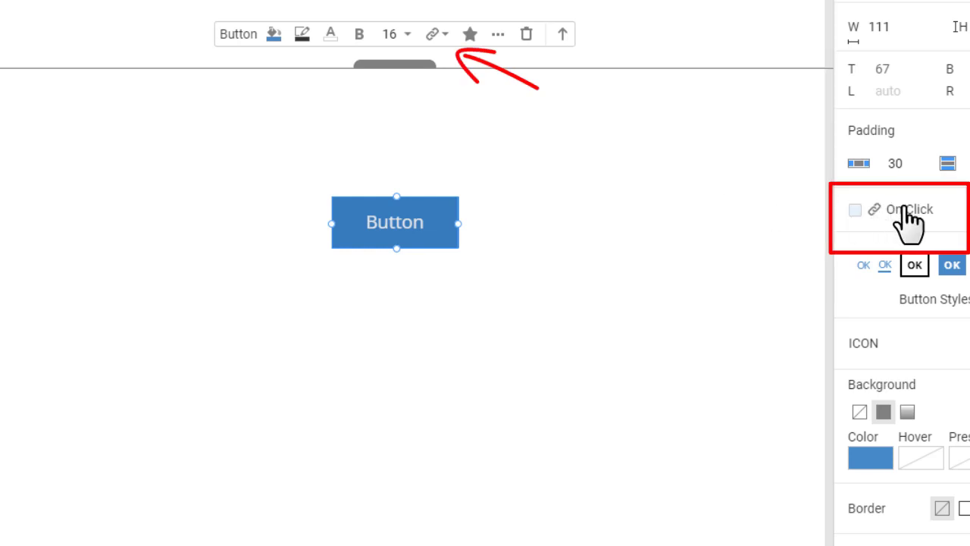
- Open the button's link settings and look through the Page, Web Address, Modal Popup, Phone Number, Email and Product link types
{"action": "left_click", "coordinate": [905, 213]}
{"action": "left_click", "coordinate": [220, 148]}
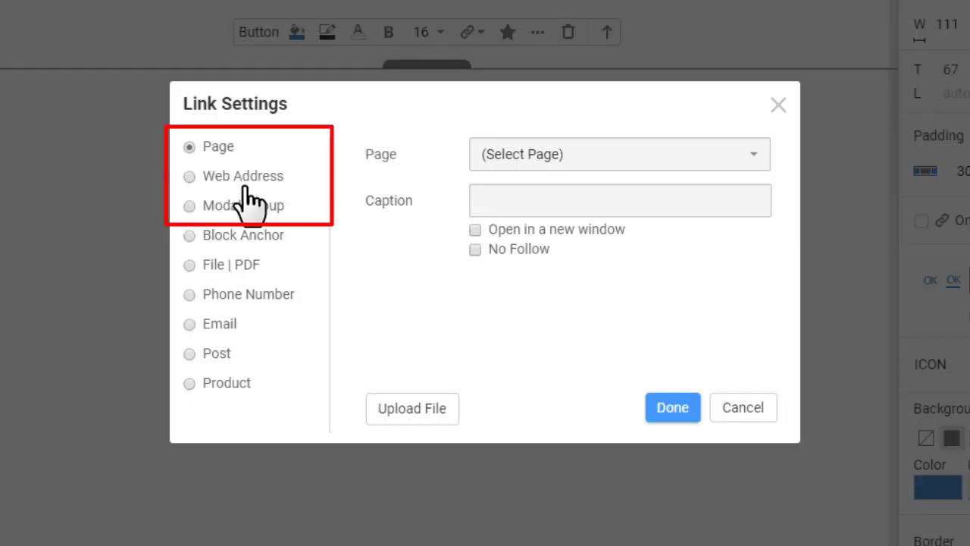
{"action": "left_click", "coordinate": [243, 177]}
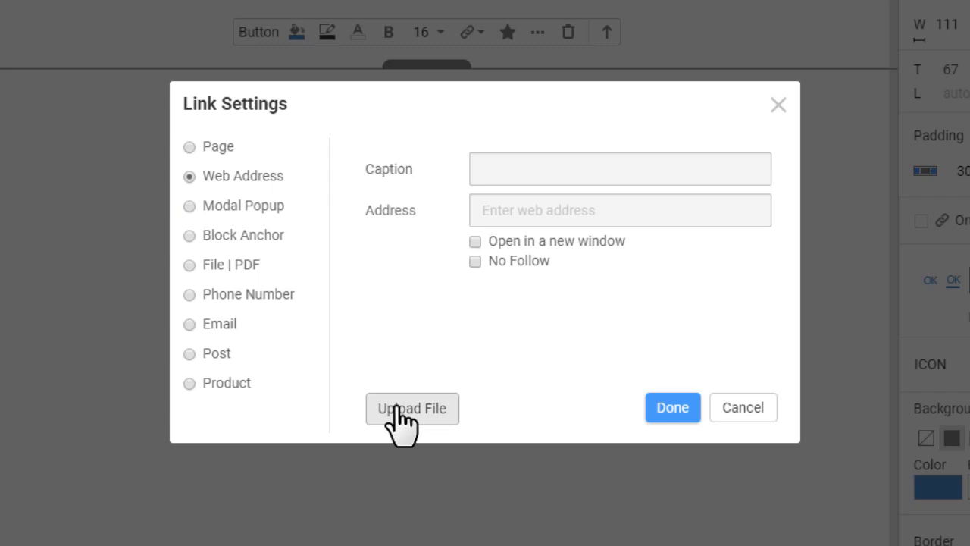
{"action": "left_click", "coordinate": [444, 413]}
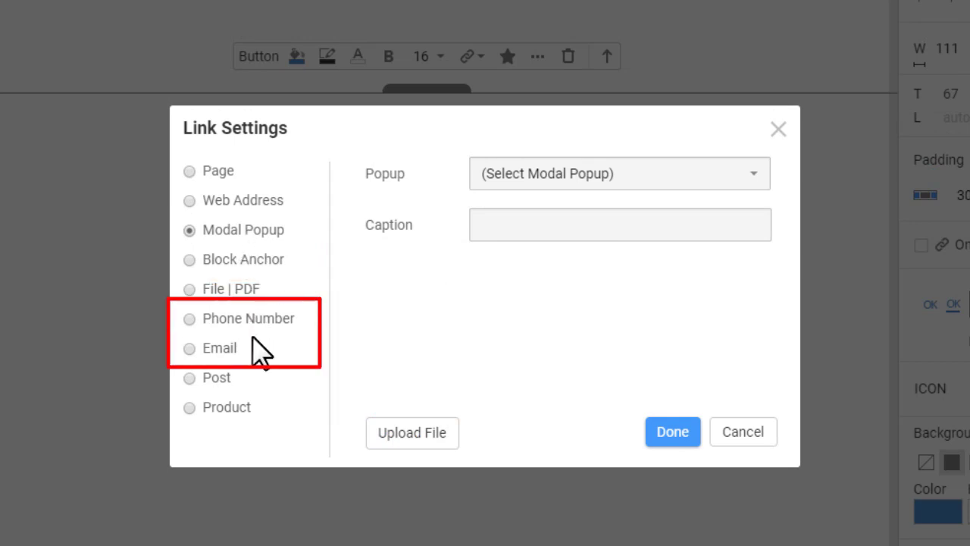
{"action": "left_click", "coordinate": [260, 318]}
{"action": "left_click", "coordinate": [226, 351]}
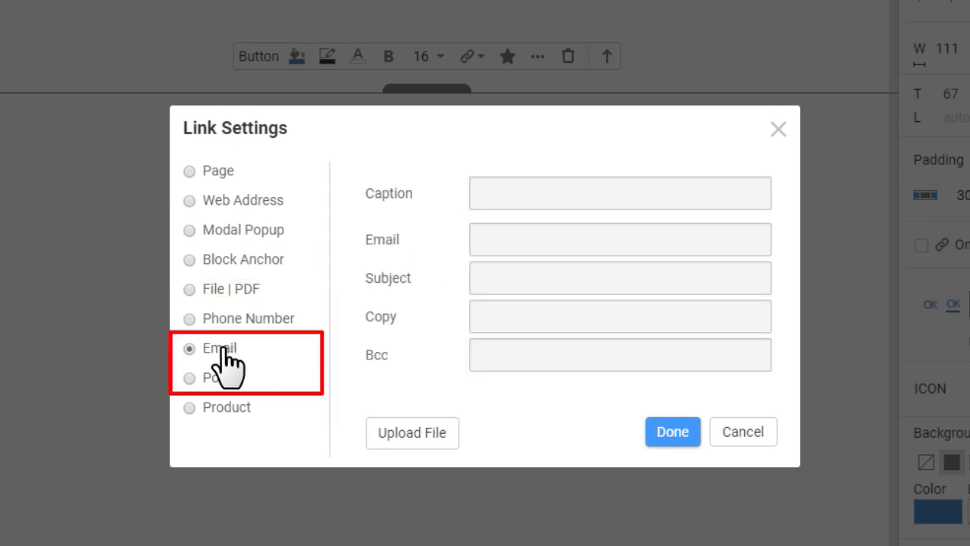
{"action": "left_click", "coordinate": [236, 424]}
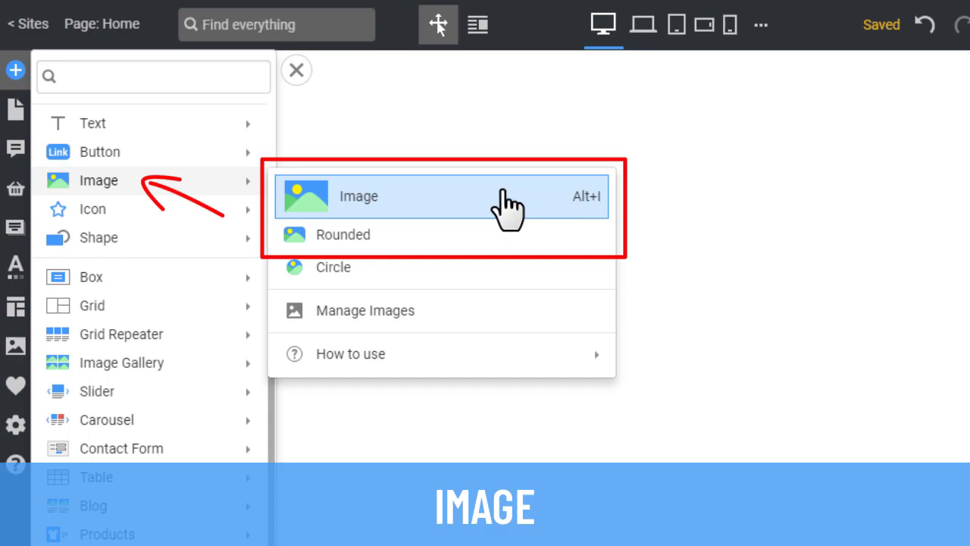
- Add an image element with the yellow flower photo from Pixabay, and place the files business1, business2 and business3 on the page
{"action": "left_click", "coordinate": [506, 204]}
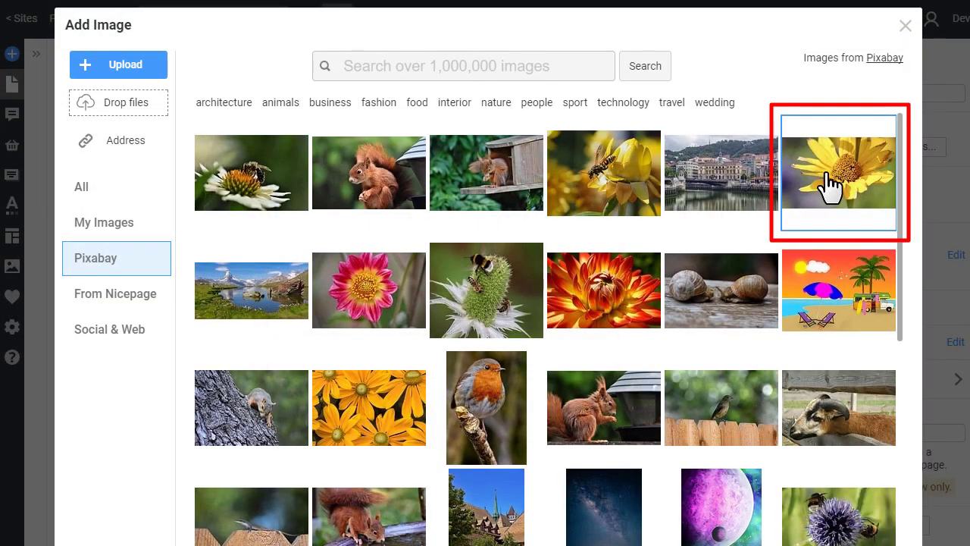
{"action": "left_click", "coordinate": [831, 186]}
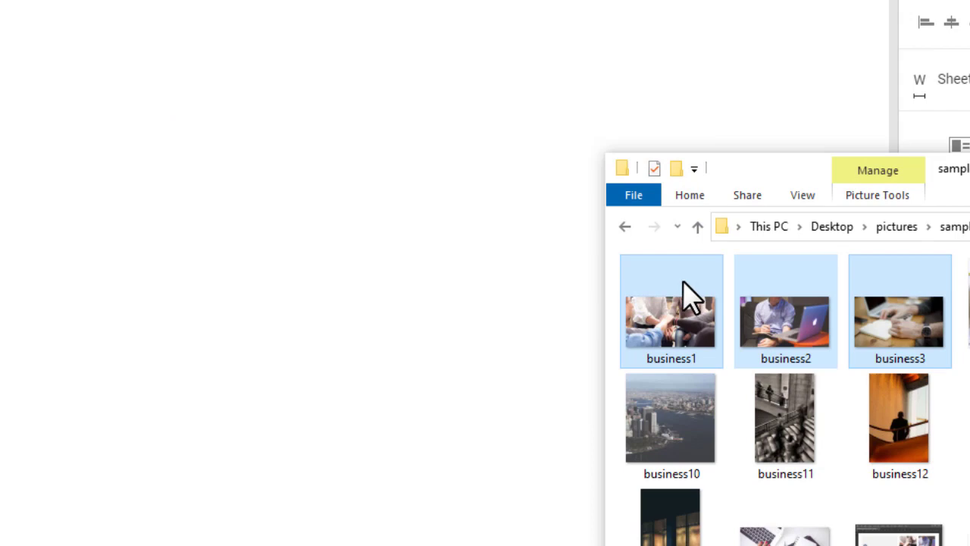
{"action": "left_click_drag", "start_coordinate": [689, 297], "coordinate": [305, 325]}
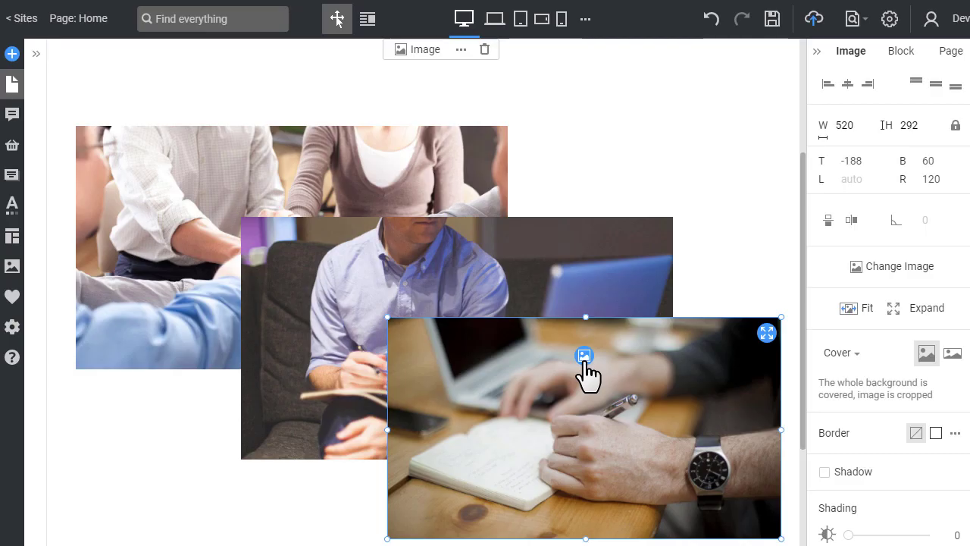
- Replace the image of hands writing in a notebook with the Pixabay photo of a smiling woman beside a whiteboard, searching for "business"
{"action": "left_click", "coordinate": [584, 356]}
{"action": "type", "text": "business"}
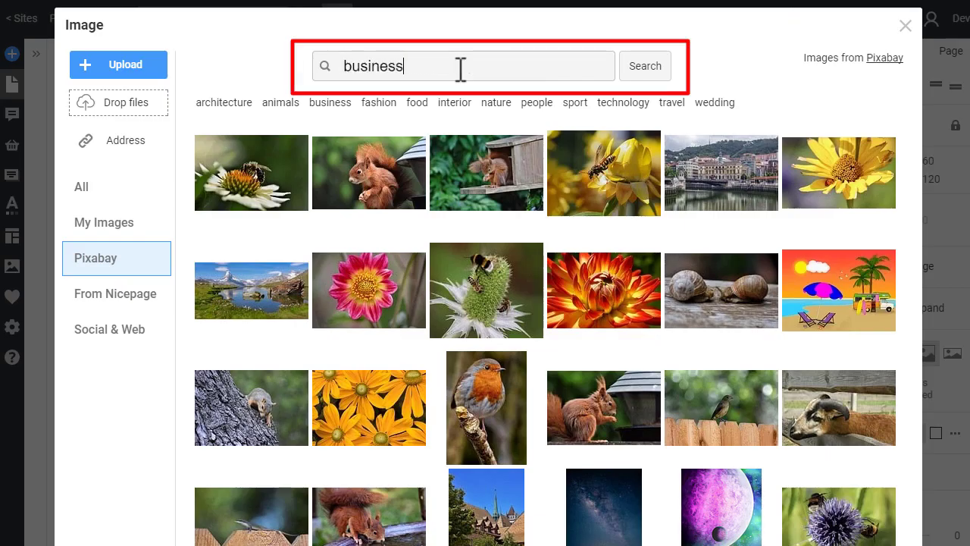
{"action": "key", "text": "Return"}
{"action": "scroll", "coordinate": [643, 335], "scroll_direction": "down", "scroll_amount": 5}
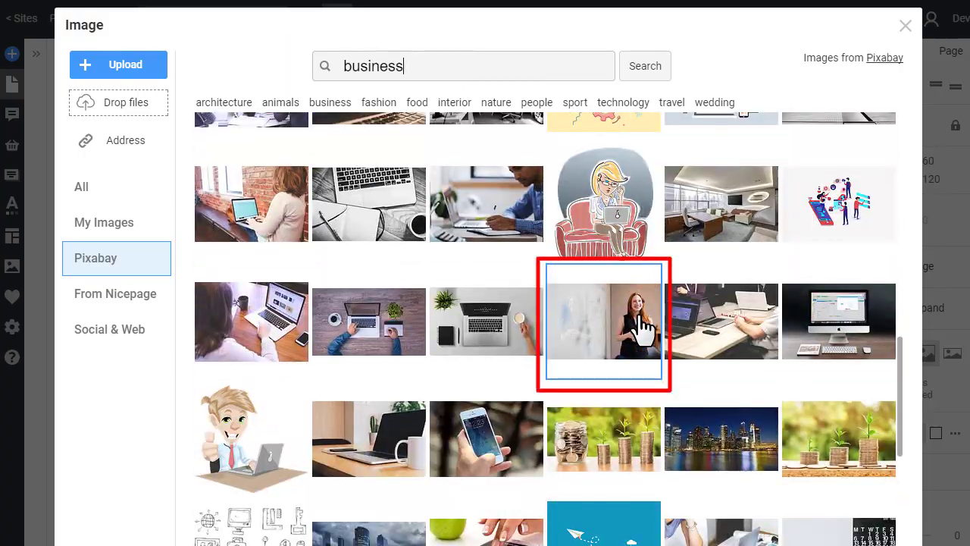
{"action": "left_click", "coordinate": [641, 338]}
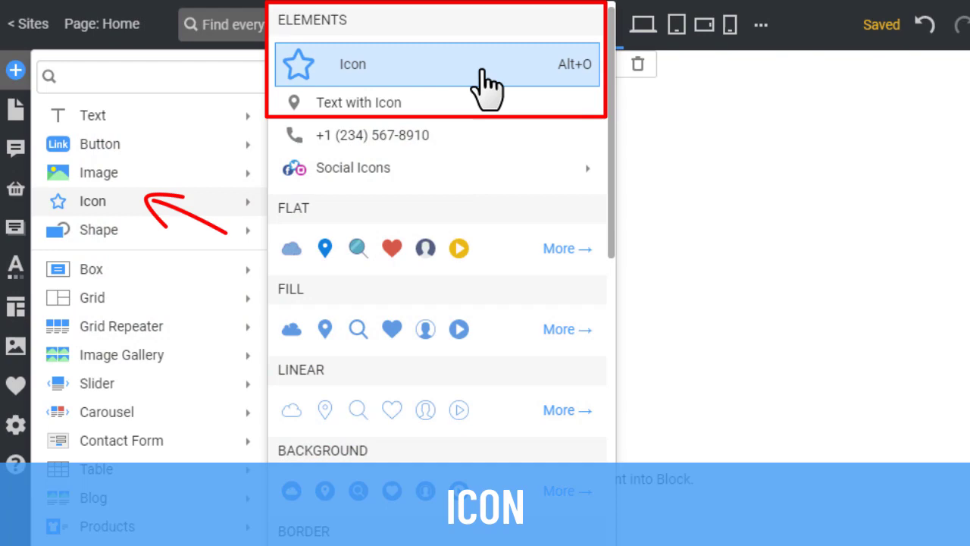
- Start adding an Icon element and look through the Colored, Filled and Linear sets with the background, border and plain icon styles
{"action": "left_click", "coordinate": [482, 72]}
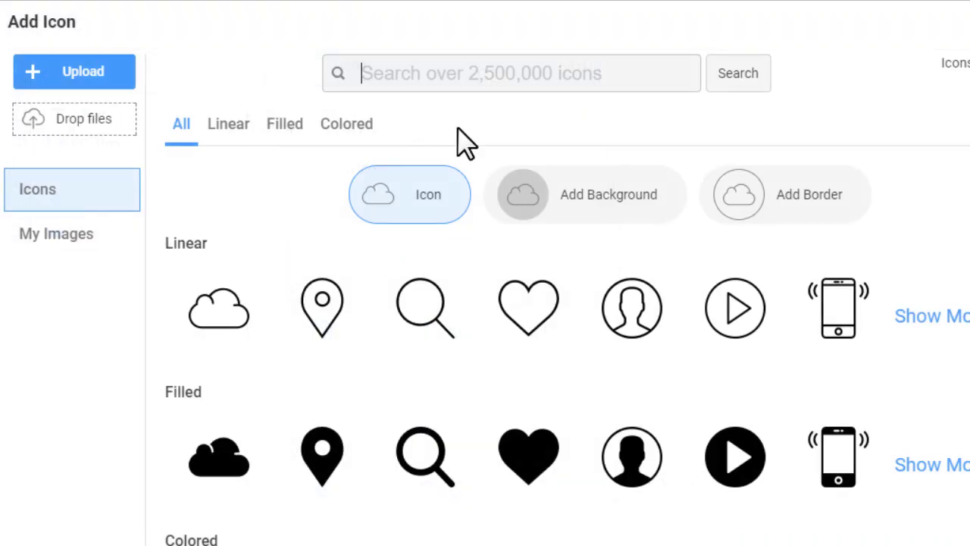
{"action": "left_click", "coordinate": [341, 127]}
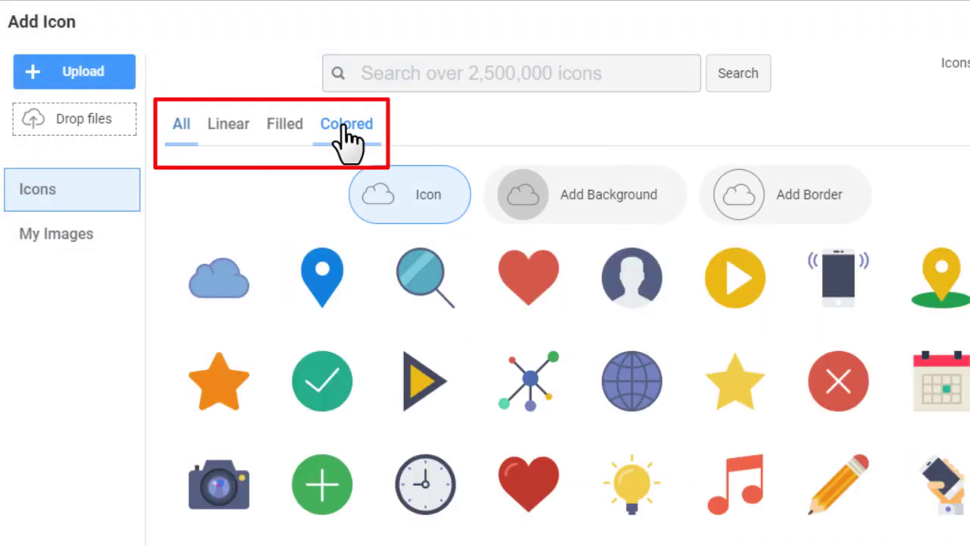
{"action": "left_click", "coordinate": [284, 135]}
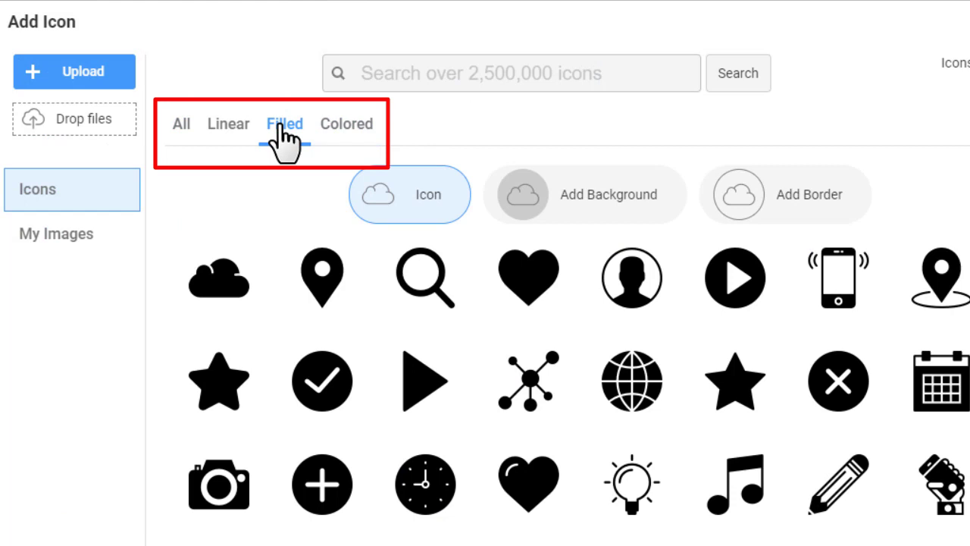
{"action": "left_click", "coordinate": [230, 136]}
{"action": "left_click", "coordinate": [660, 223]}
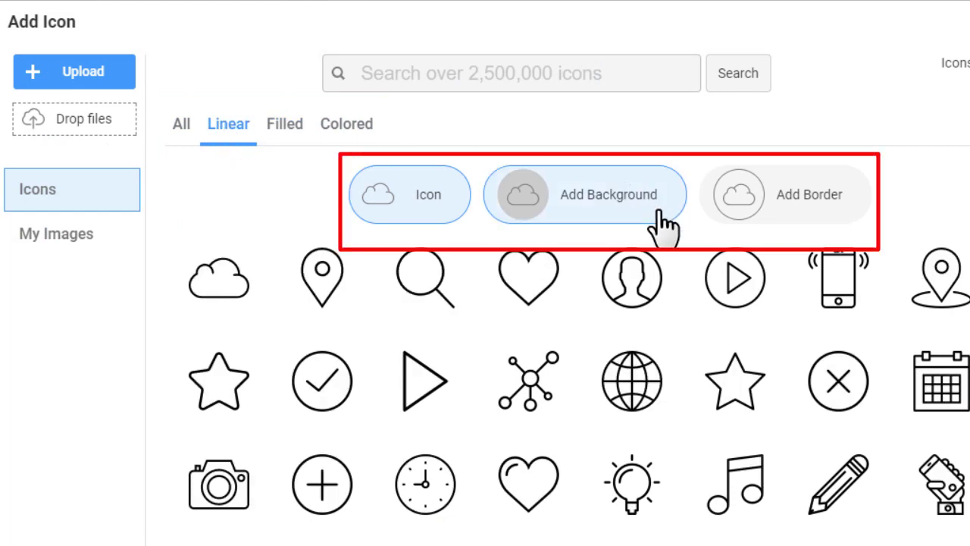
{"action": "left_click", "coordinate": [780, 220]}
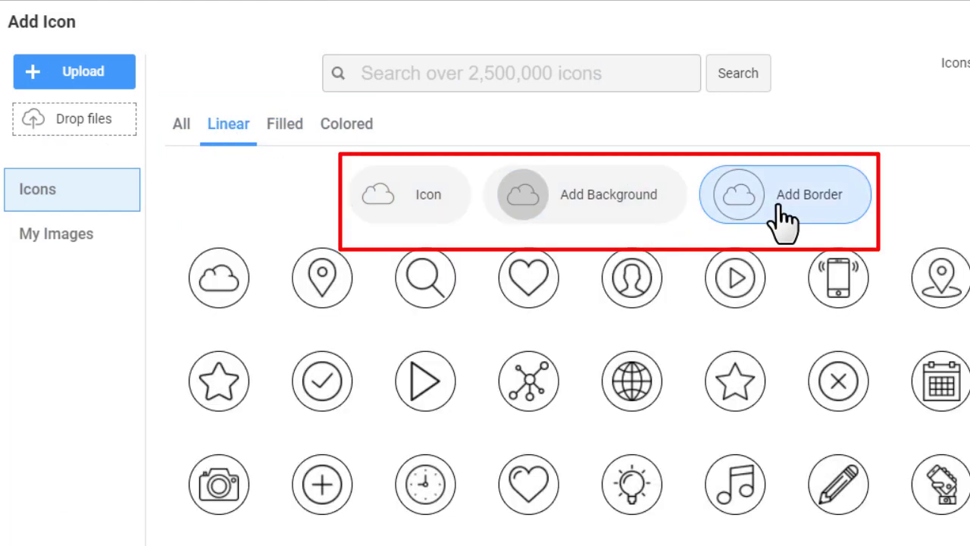
{"action": "left_click", "coordinate": [395, 204]}
- Search the icon library for "like", and look through the texture and polymorphic presets of the Shape element
{"action": "left_click", "coordinate": [438, 74]}
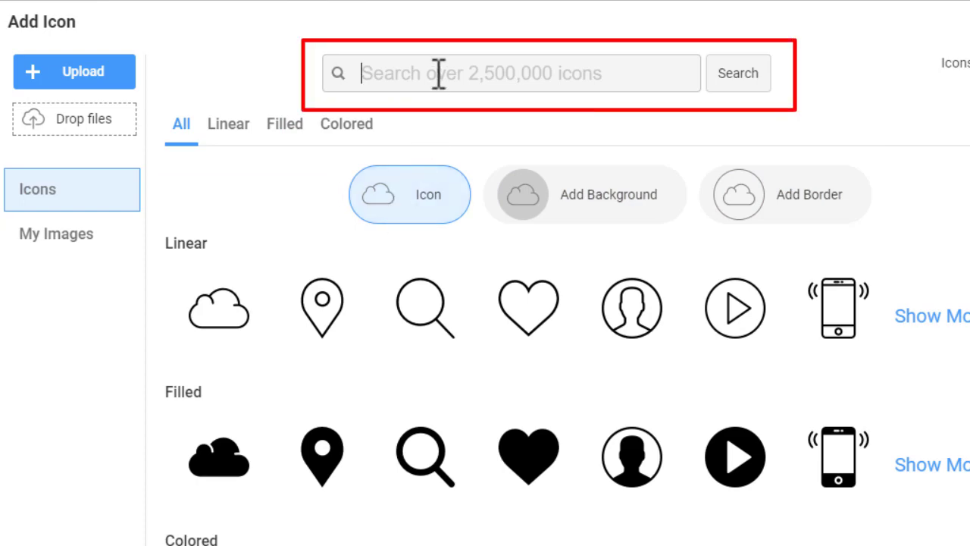
{"action": "type", "text": "like"}
{"action": "key", "text": "Return"}
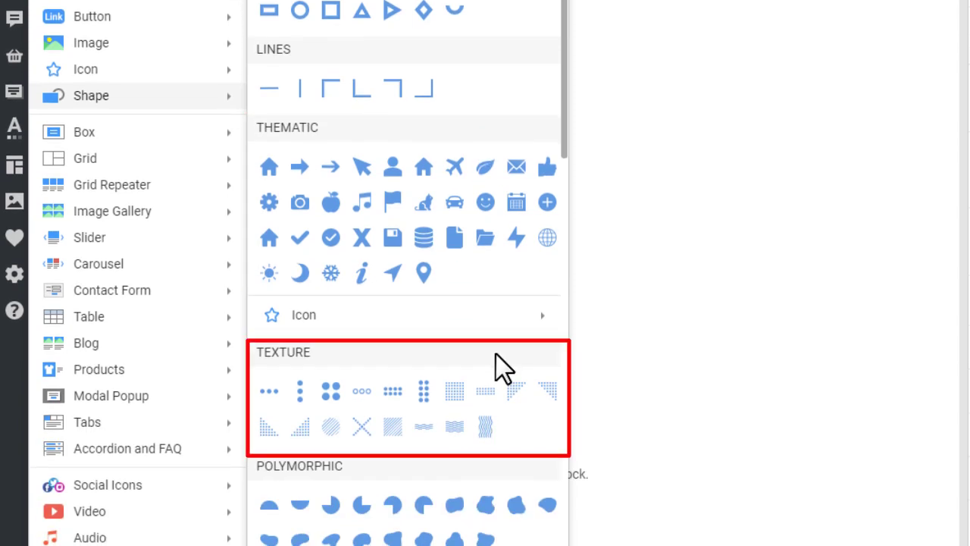
{"action": "scroll", "coordinate": [498, 368], "scroll_direction": "down", "scroll_amount": 4}
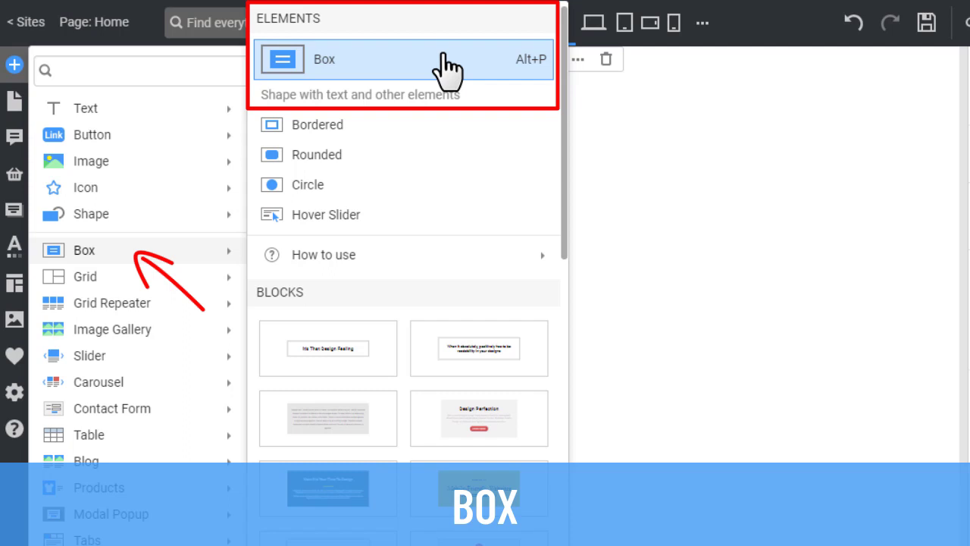
- Add a Box element and move the box holding the icon, headline, text and button up to a top offset of 125
{"action": "left_click", "coordinate": [447, 68]}
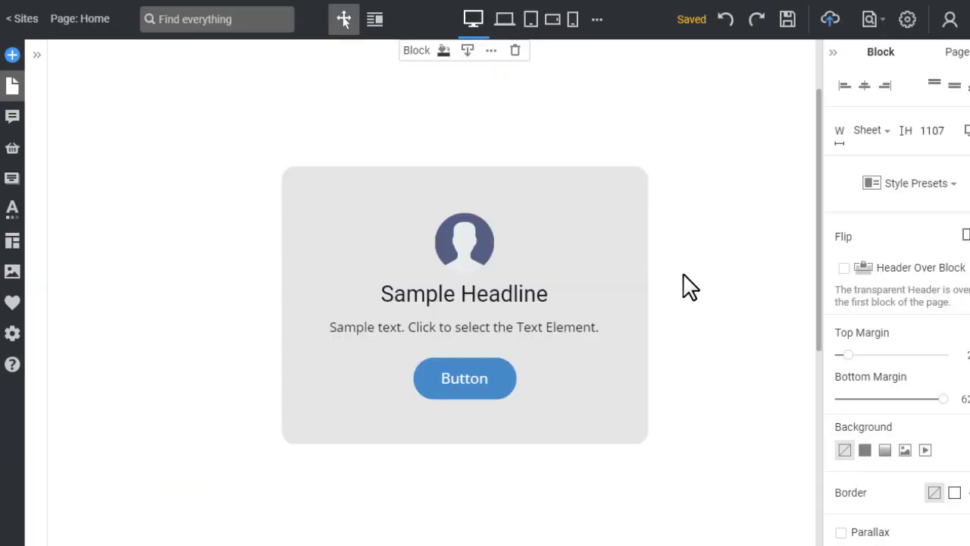
{"action": "left_click", "coordinate": [617, 277]}
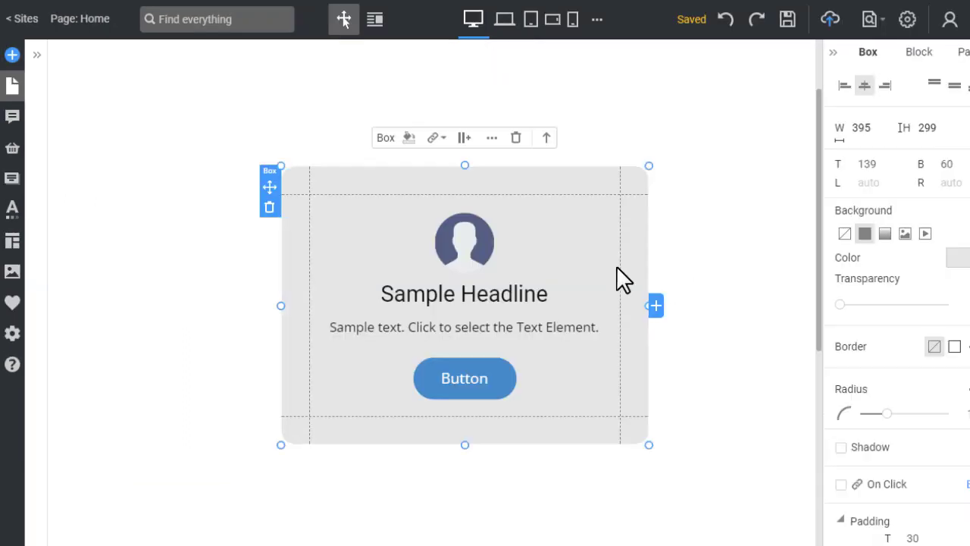
{"action": "mouse_move", "coordinate": [266, 184]}
{"action": "left_mouse_down"}
{"action": "mouse_move", "coordinate": [126, 129]}
{"action": "mouse_move", "coordinate": [381, 237]}
{"action": "mouse_move", "coordinate": [268, 173]}
{"action": "left_mouse_up"}
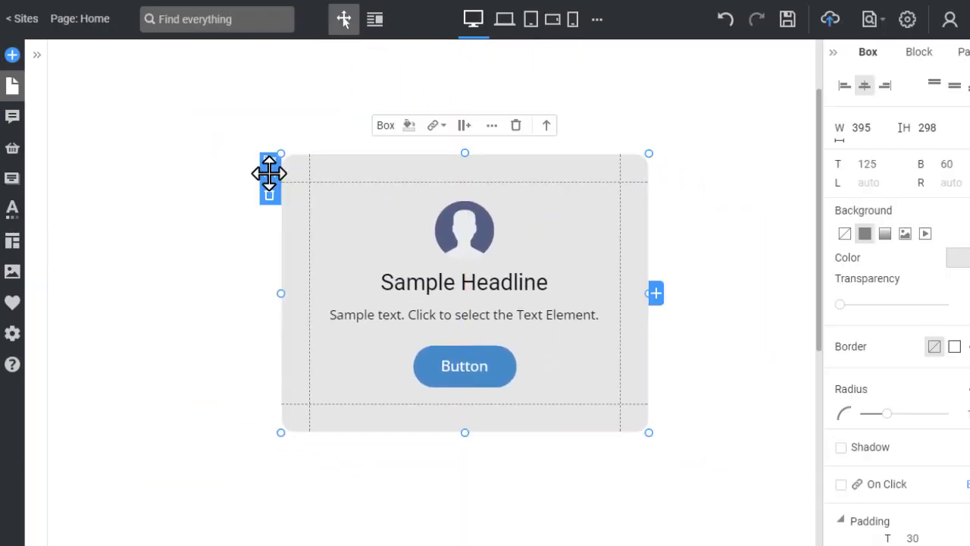
- Give the box a lighter grey fill, a dark border and a shadow, and show the page in the phone view
{"action": "left_click", "coordinate": [409, 127]}
{"action": "left_click", "coordinate": [413, 169]}
{"action": "left_click", "coordinate": [954, 347]}
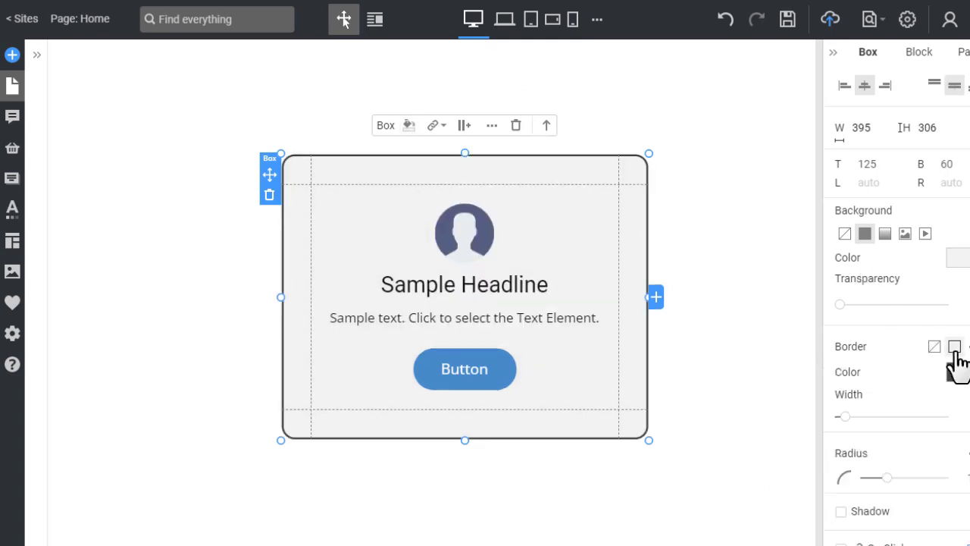
{"action": "scroll", "coordinate": [902, 394], "scroll_direction": "down", "scroll_amount": 2}
{"action": "left_click", "coordinate": [872, 358]}
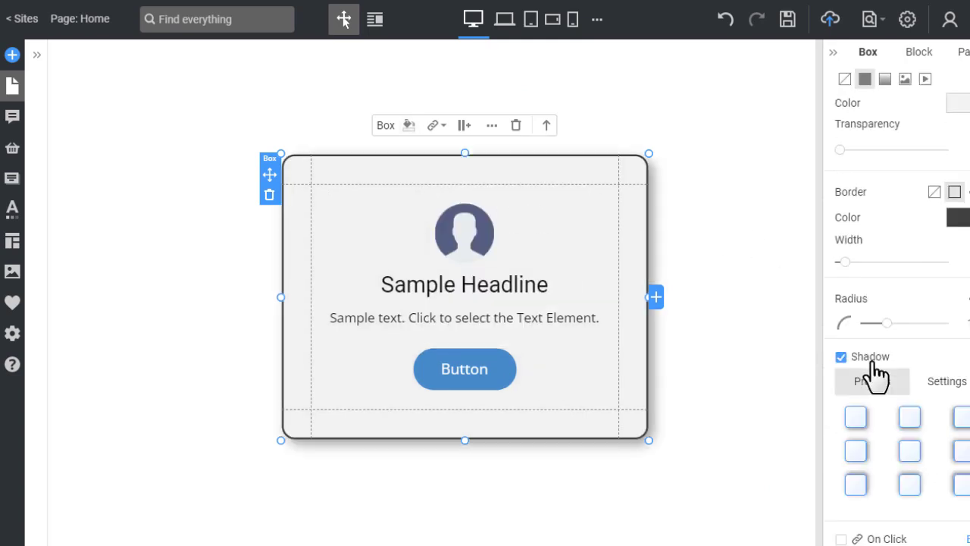
{"action": "left_click", "coordinate": [573, 20]}
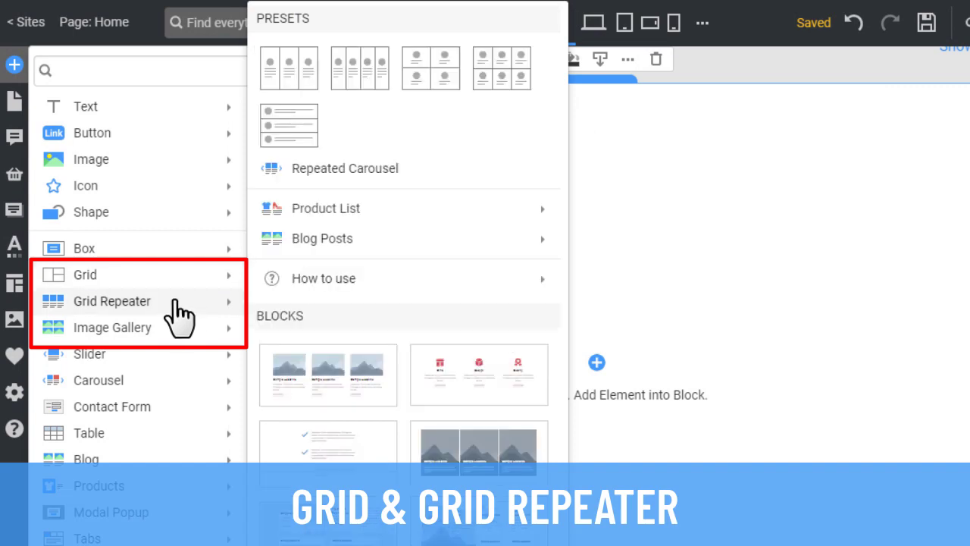
- Add a two-column grid with different columns, and show the Grid Element block in the phone view
{"action": "left_click", "coordinate": [341, 94]}
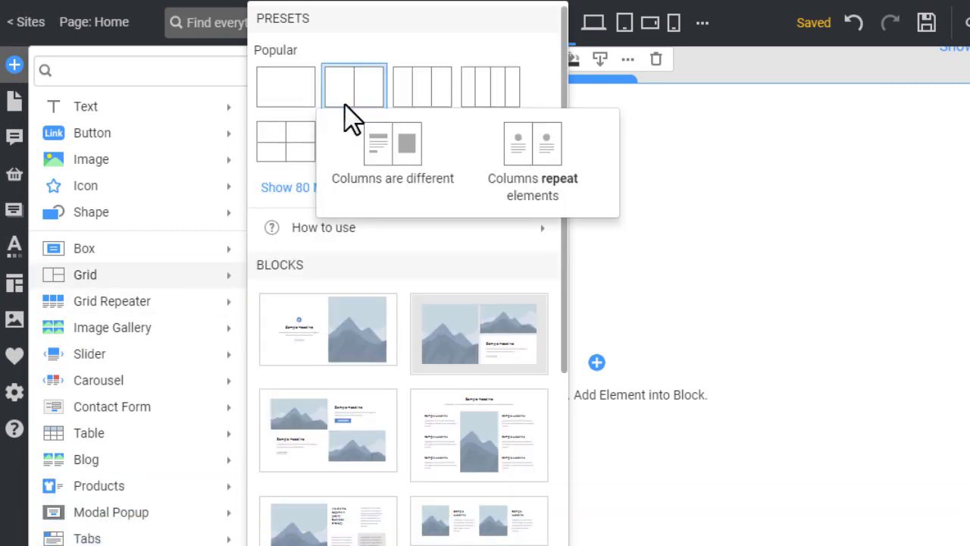
{"action": "left_click", "coordinate": [415, 181]}
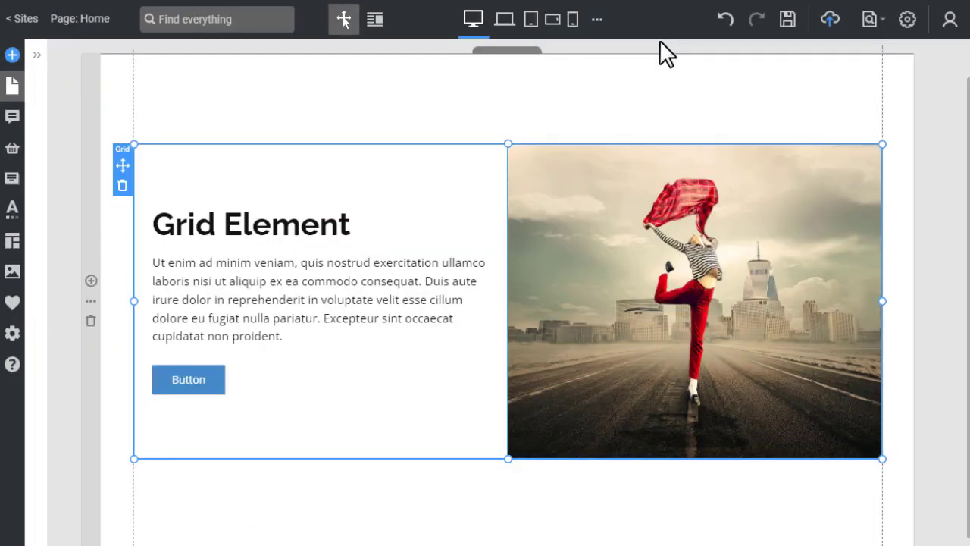
{"action": "left_click", "coordinate": [642, 53]}
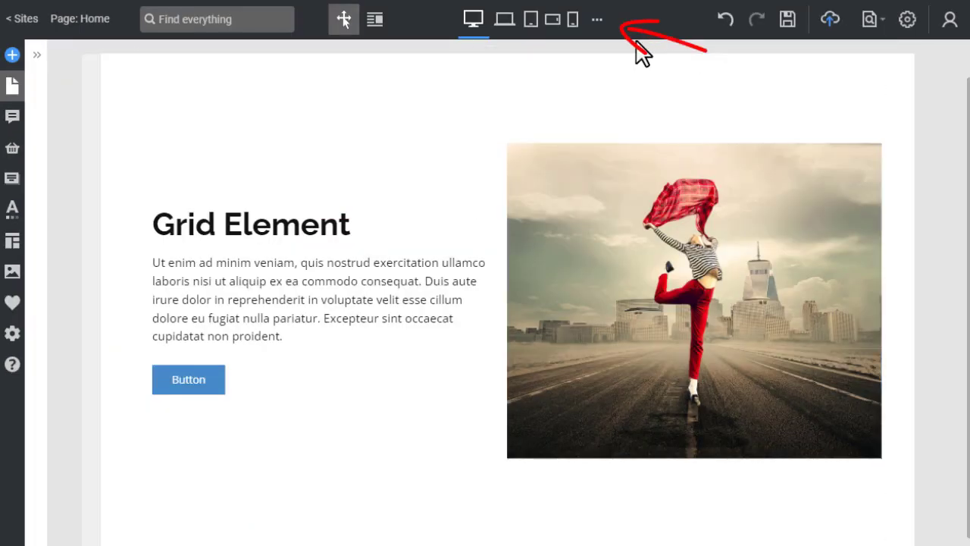
{"action": "left_click", "coordinate": [573, 19]}
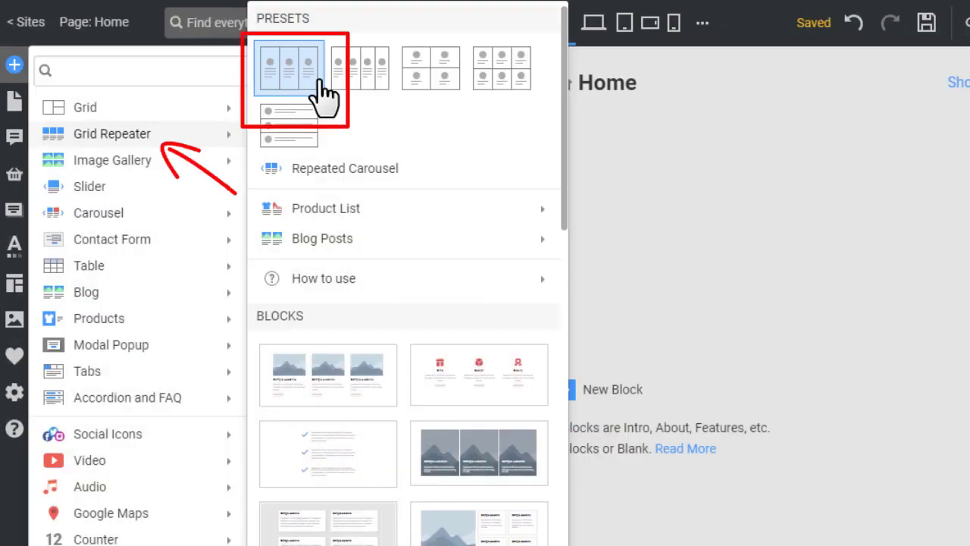
- Add a three-column Grid Repeater and set its "One-stop-shop" item heading to bold, size 30
{"action": "left_click", "coordinate": [322, 80]}
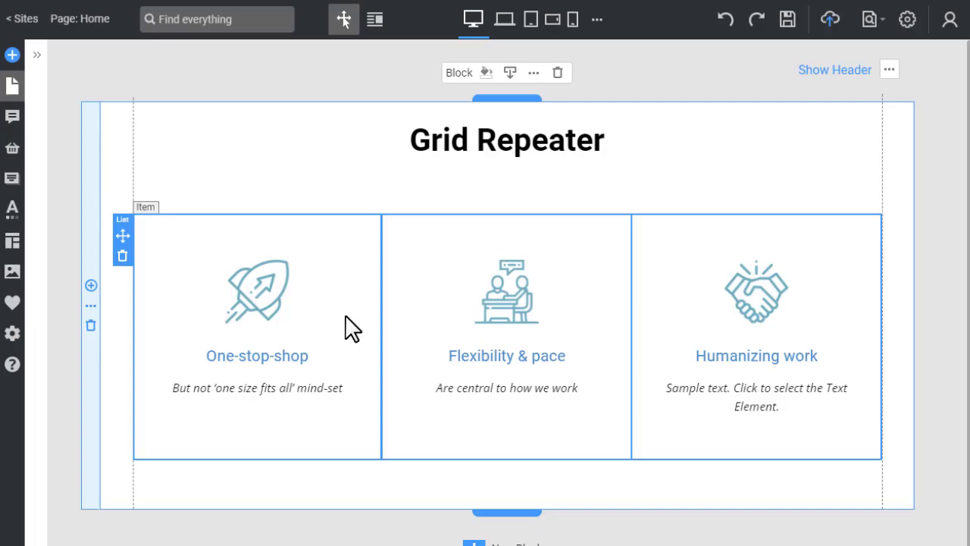
{"action": "left_click", "coordinate": [296, 355]}
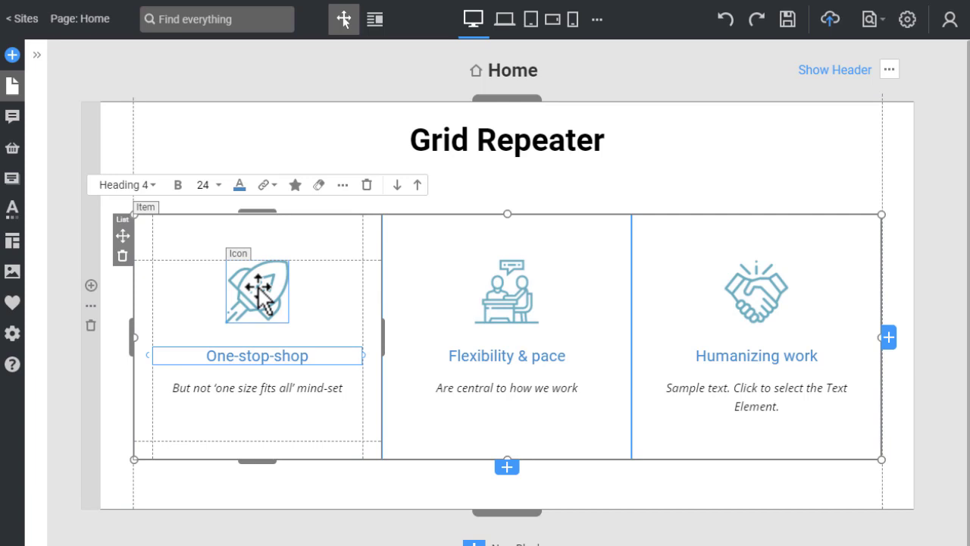
{"action": "left_click", "coordinate": [217, 186]}
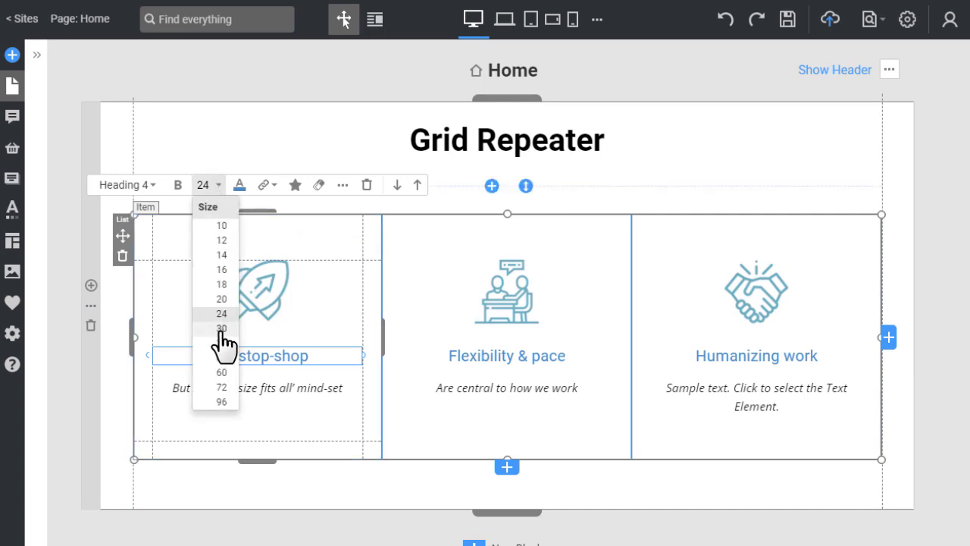
{"action": "left_click", "coordinate": [222, 328]}
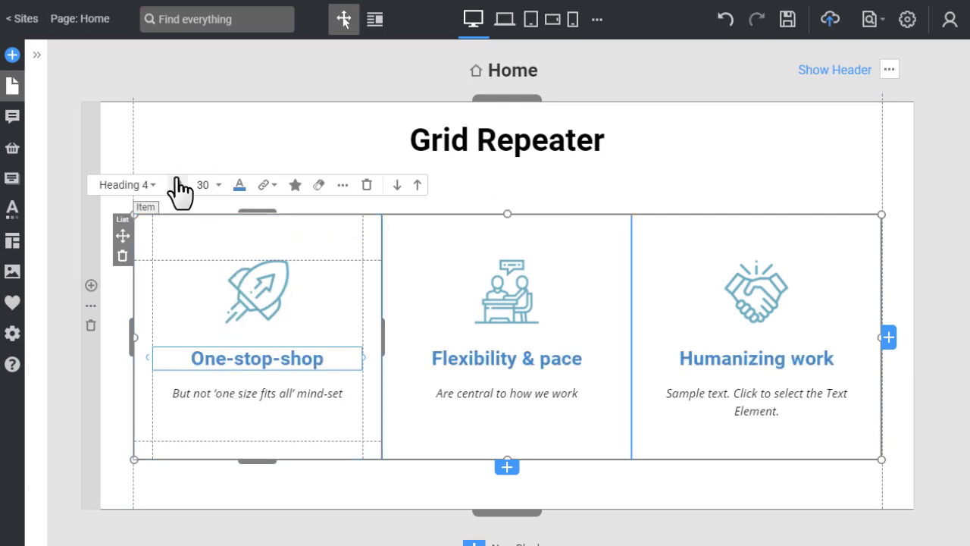
- Resize the rocket icon in the first repeater item to 84x84, and show the page in the phone view
{"action": "left_click", "coordinate": [260, 303]}
{"action": "left_click_drag", "start_coordinate": [268, 307], "coordinate": [291, 317]}
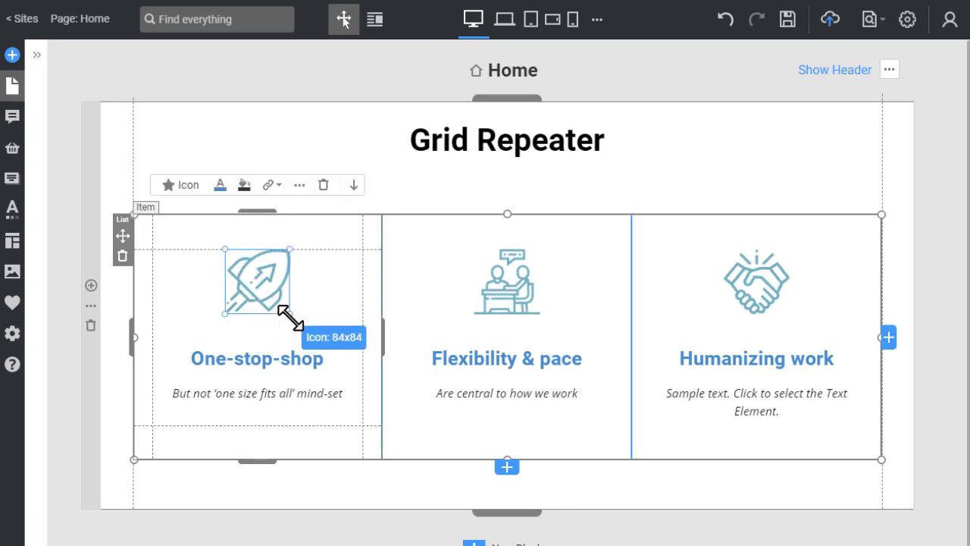
{"action": "left_click", "coordinate": [316, 310]}
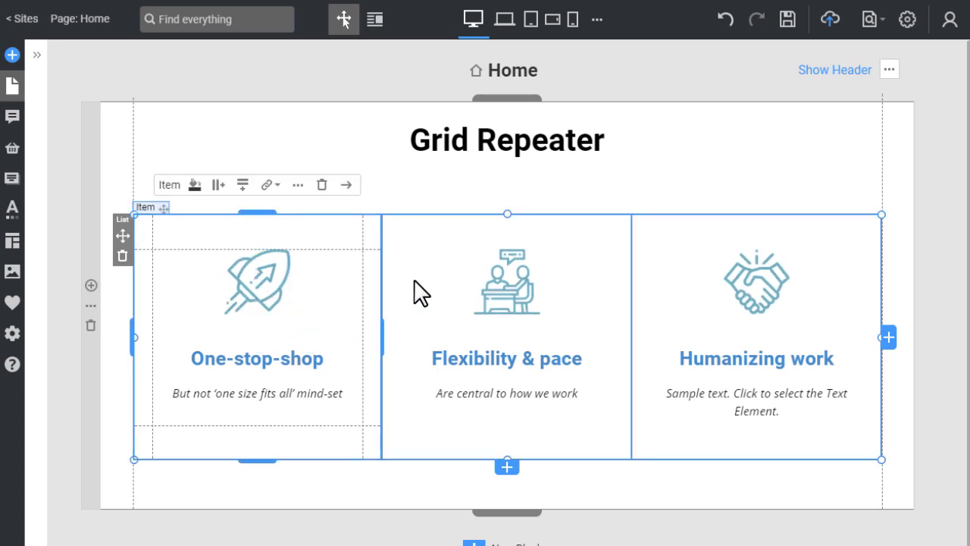
{"action": "left_click", "coordinate": [656, 79]}
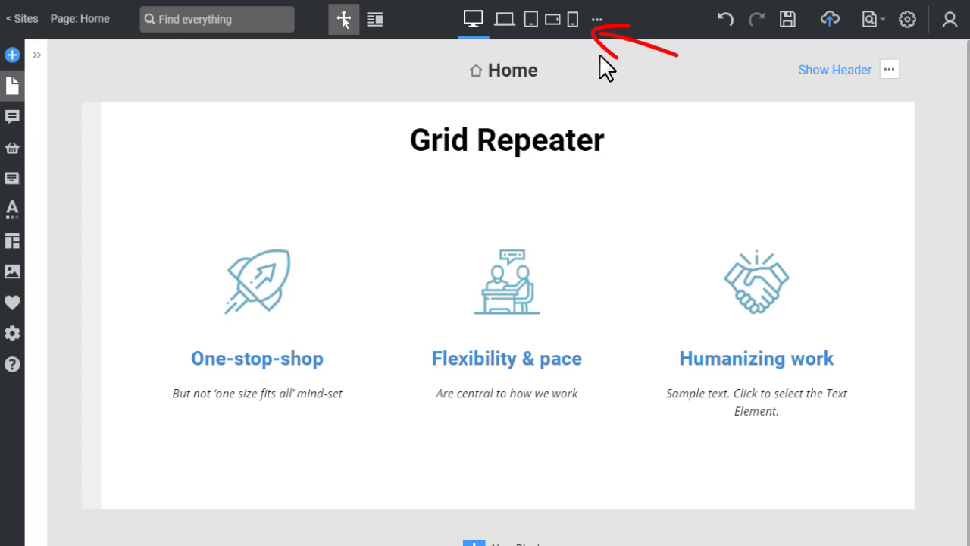
{"action": "left_click", "coordinate": [568, 30]}
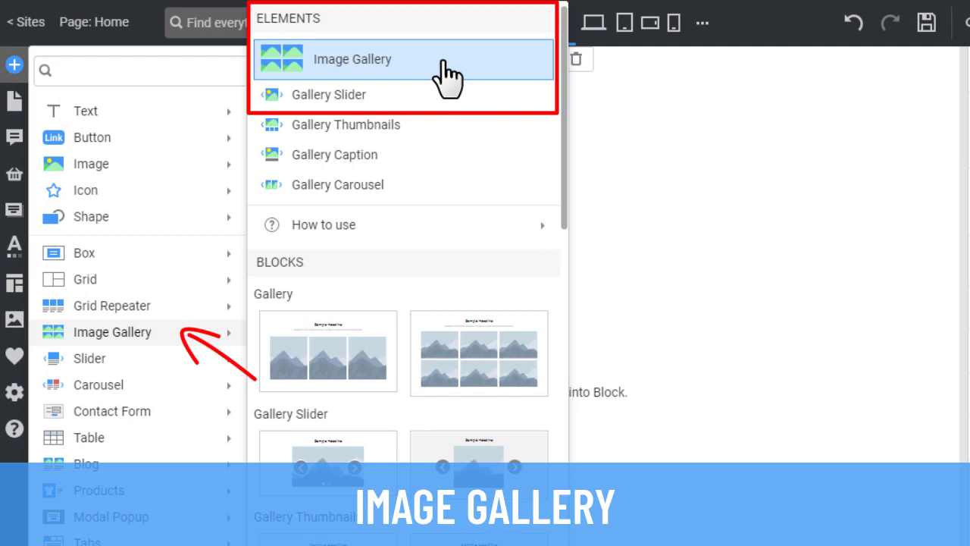
- Add an Image Gallery element, scale the two-by-two gallery down, and turn on its Filter option
{"action": "left_click", "coordinate": [447, 76]}
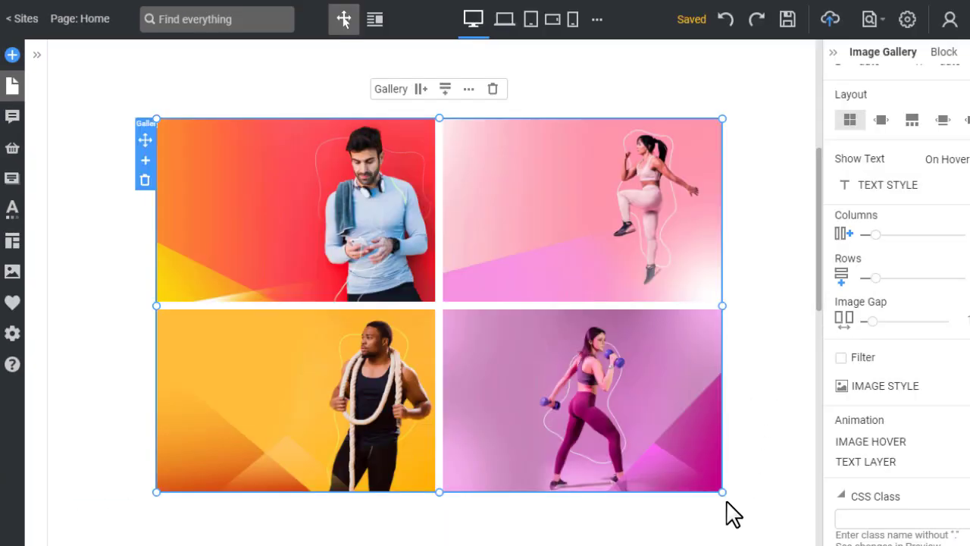
{"action": "left_click_drag", "start_coordinate": [722, 492], "coordinate": [694, 473]}
{"action": "mouse_move", "coordinate": [171, 156]}
{"action": "left_mouse_down"}
{"action": "mouse_move", "coordinate": [95, 162]}
{"action": "mouse_move", "coordinate": [197, 156]}
{"action": "mouse_move", "coordinate": [167, 162]}
{"action": "left_mouse_up"}
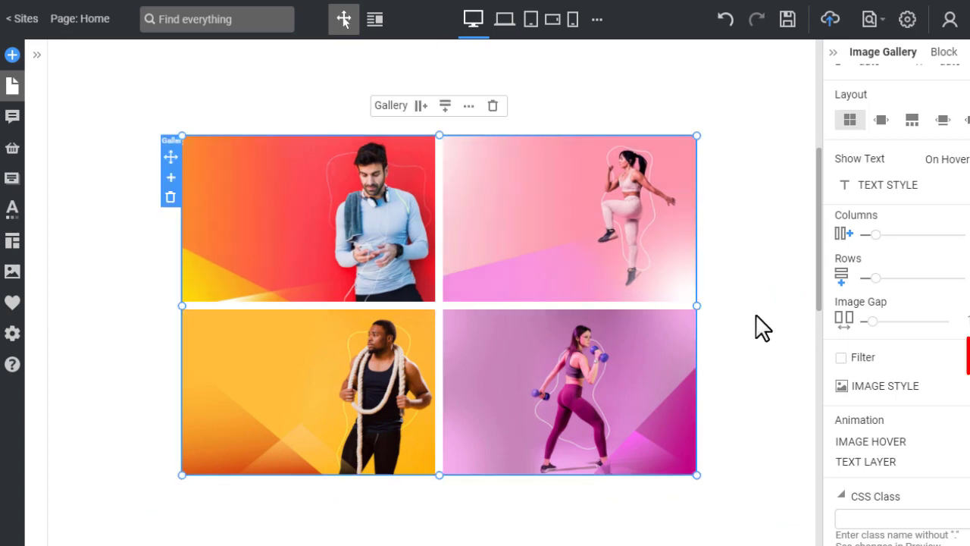
{"action": "left_click", "coordinate": [862, 357]}
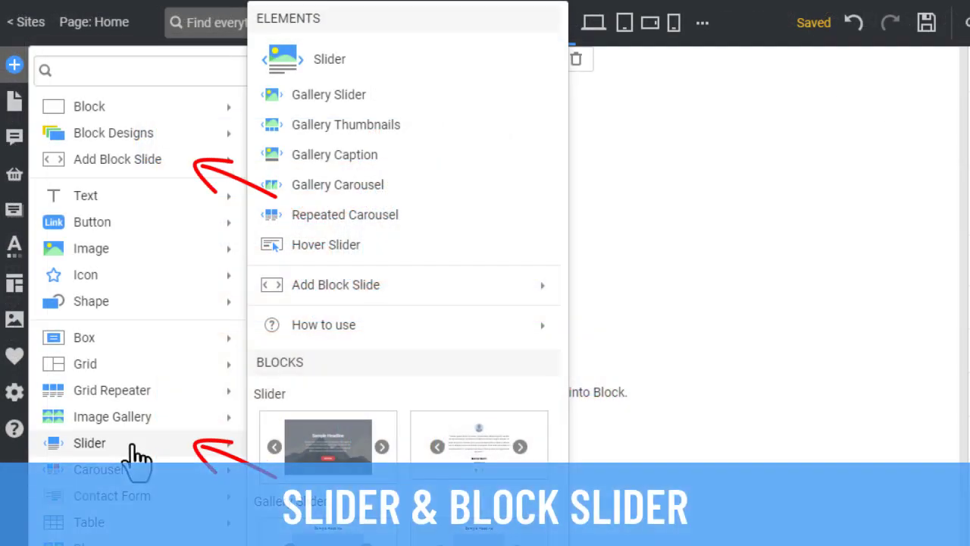
- Add a block slide from the solar panels design and open the settings of the slider's next-slide arrow
{"action": "mouse_move", "coordinate": [140, 165]}
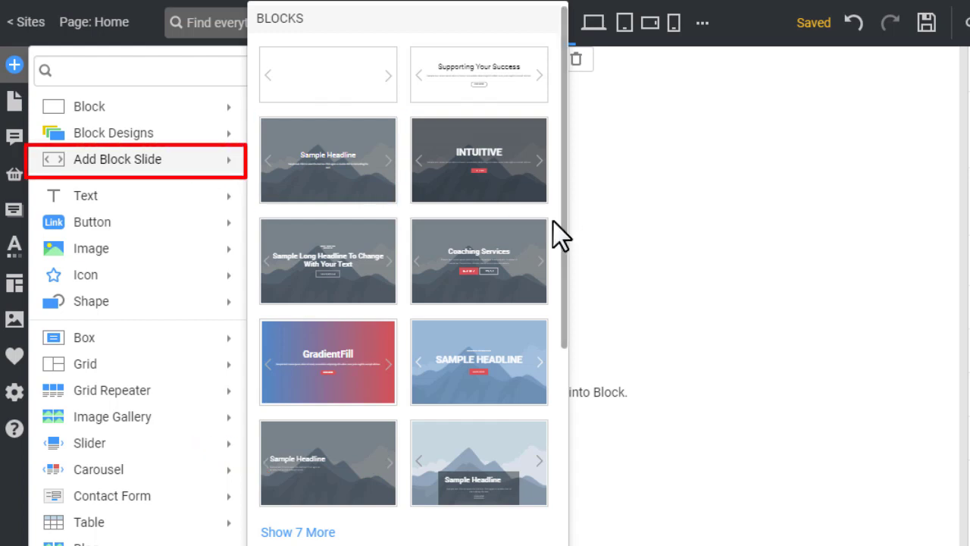
{"action": "scroll", "coordinate": [551, 361], "scroll_direction": "down", "scroll_amount": 3}
{"action": "scroll", "coordinate": [543, 441], "scroll_direction": "down", "scroll_amount": 5}
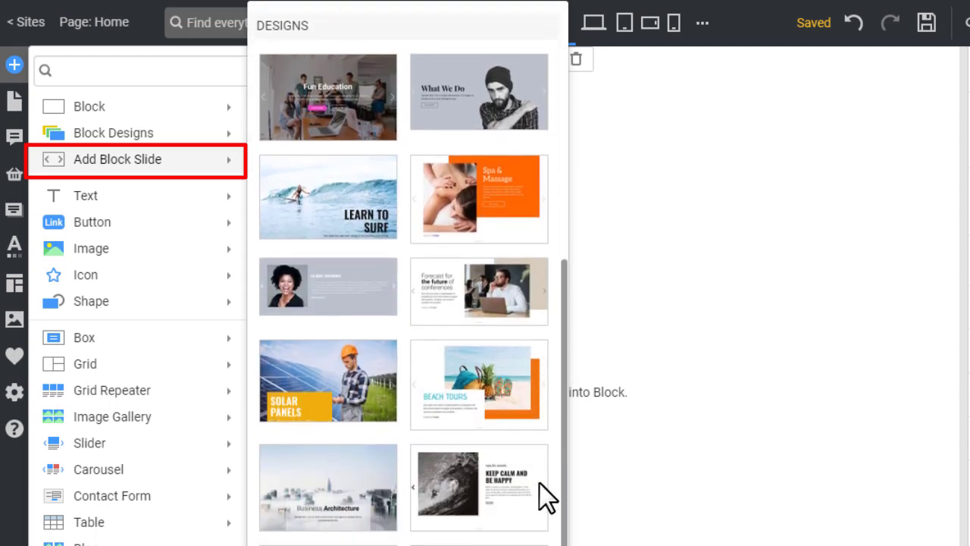
{"action": "left_click", "coordinate": [371, 375]}
{"action": "left_click", "coordinate": [773, 310]}
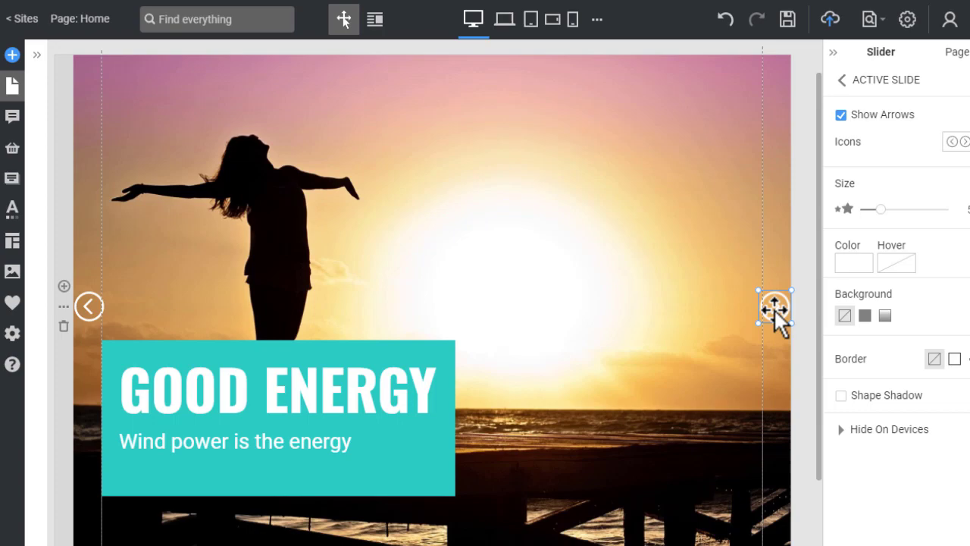
- Select the next-slide arrow on the Good Energy block slider and on Slide 2 of the testimonial slider
{"action": "left_click", "coordinate": [774, 311]}
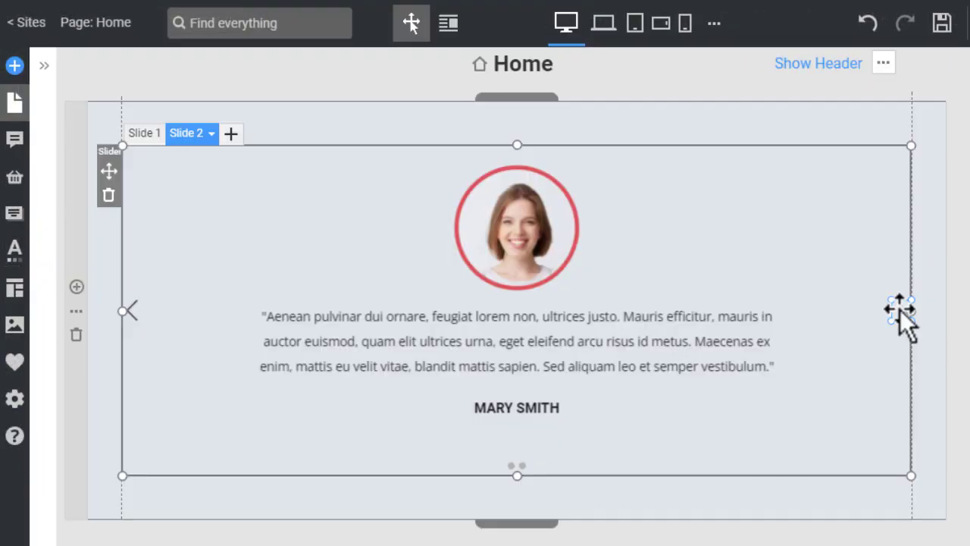
{"action": "left_click", "coordinate": [900, 311]}
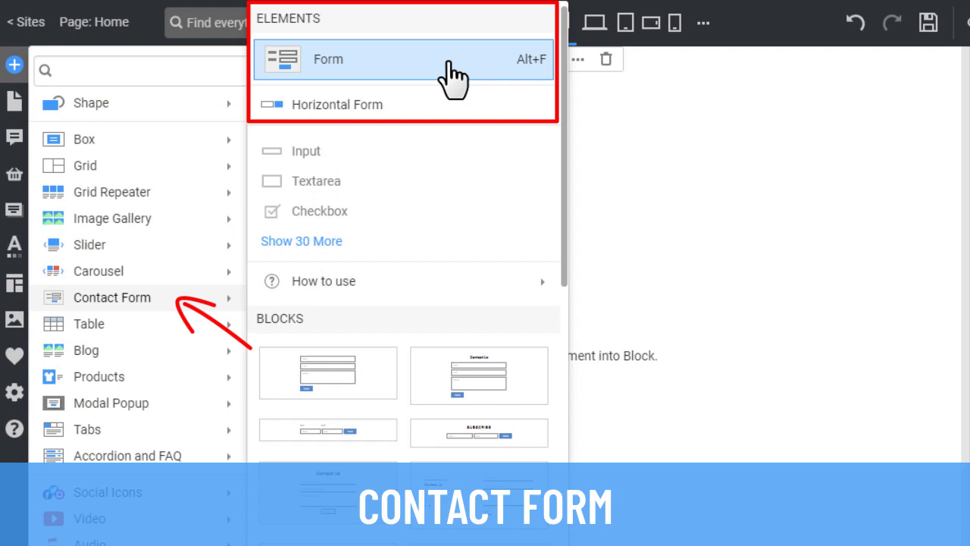
- Add a contact Form element, switch its layout to multi-step, and show Step 2 and Step 3
{"action": "left_click", "coordinate": [452, 72]}
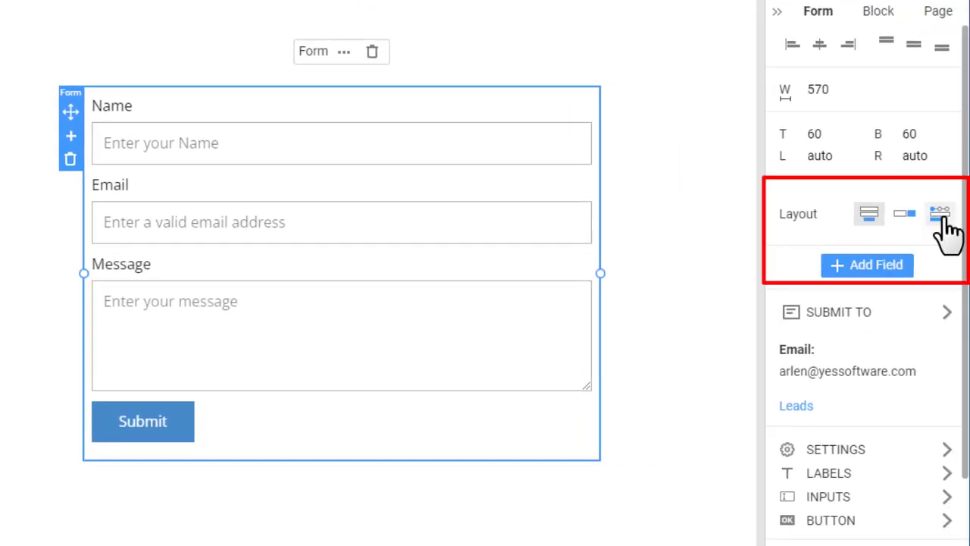
{"action": "left_click", "coordinate": [939, 214]}
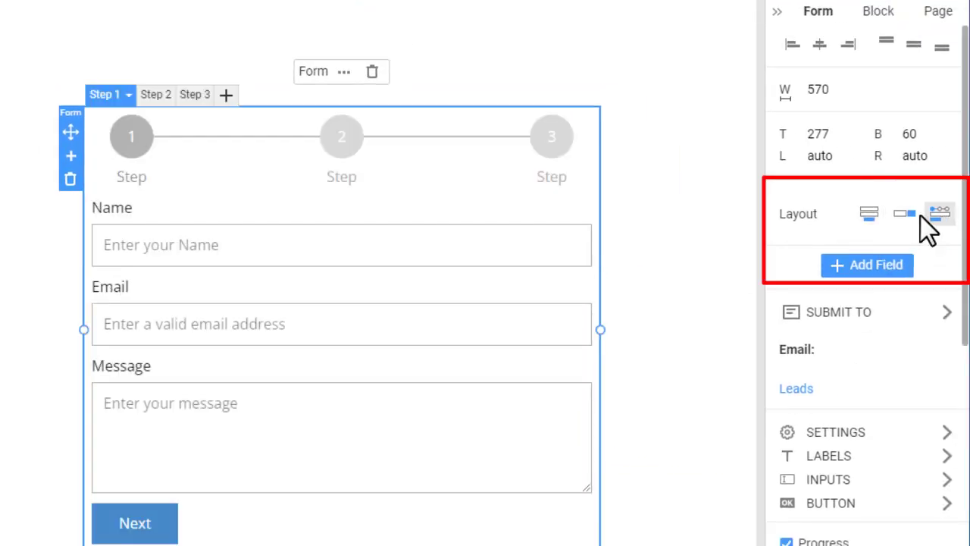
{"action": "left_click", "coordinate": [153, 95]}
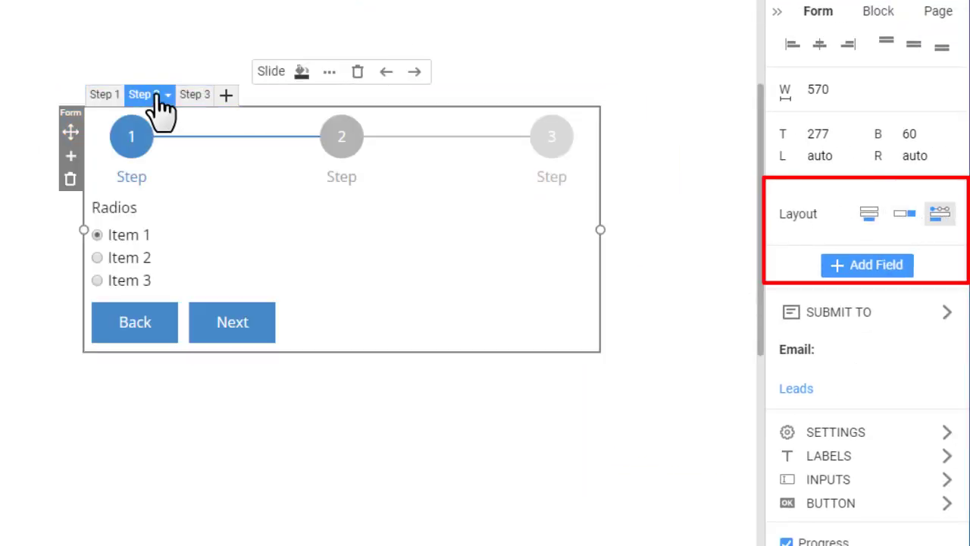
{"action": "left_click", "coordinate": [198, 96]}
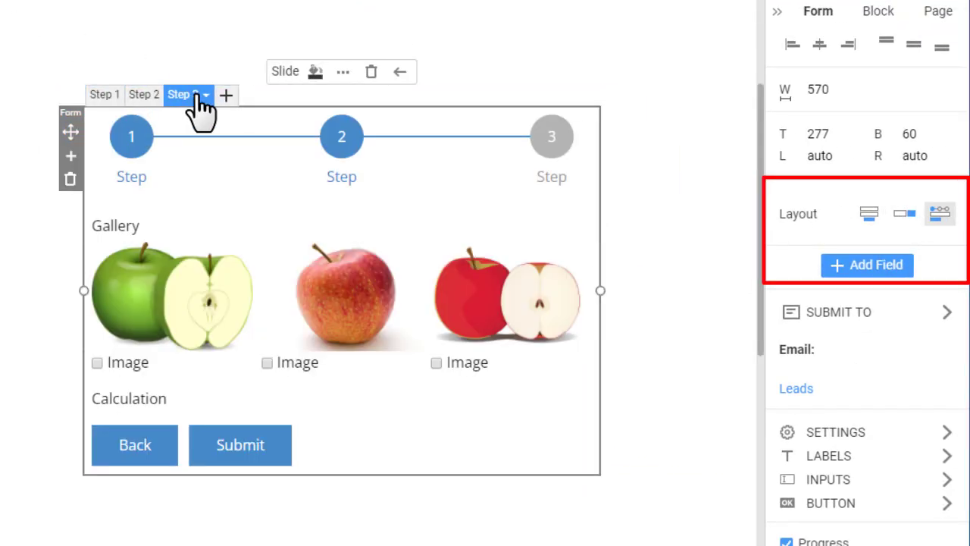
- Open the form's submission settings and add Google Sheets and MailChimp as submission destinations
{"action": "left_click", "coordinate": [925, 328]}
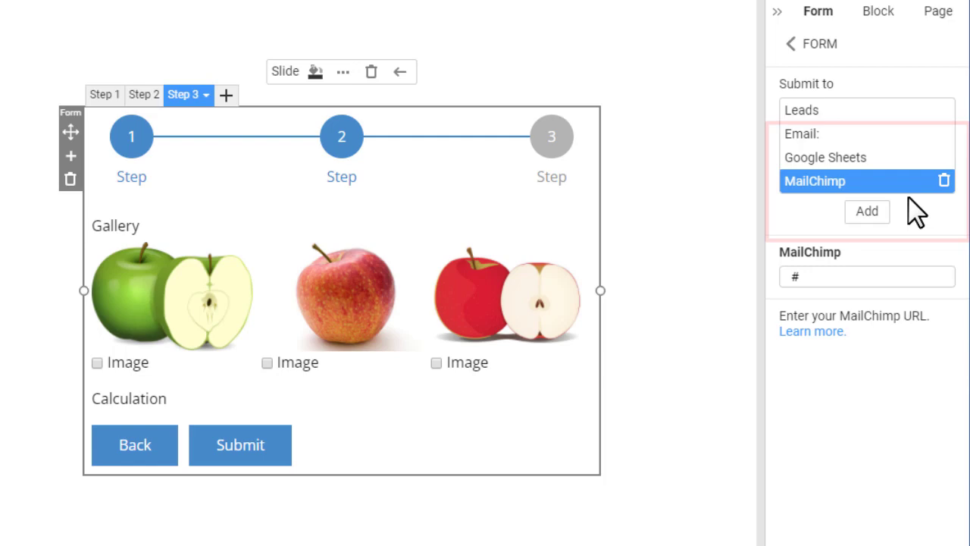
{"action": "left_click", "coordinate": [805, 408]}
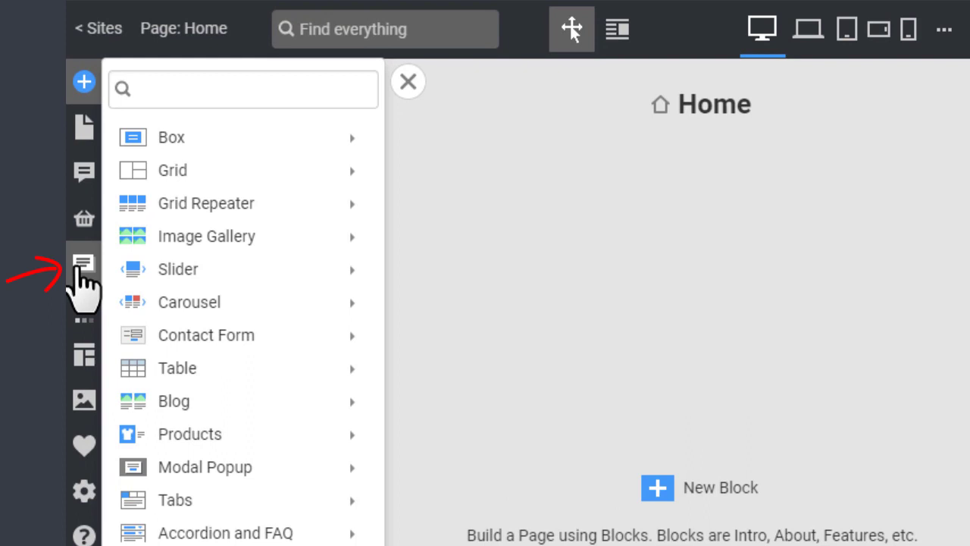
- Show the site's modal popups and add a button element to the page
{"action": "left_click", "coordinate": [80, 264]}
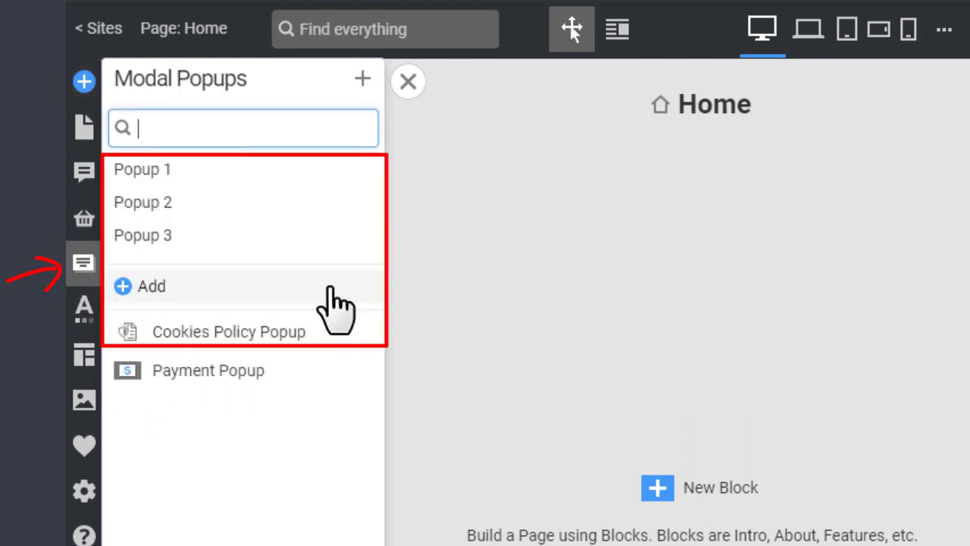
{"action": "left_click", "coordinate": [84, 81]}
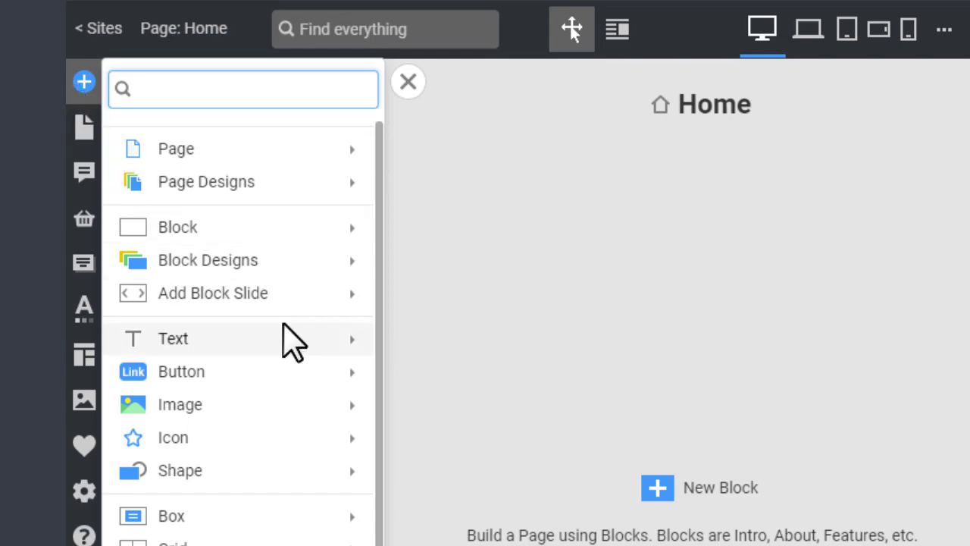
{"action": "mouse_move", "coordinate": [292, 371]}
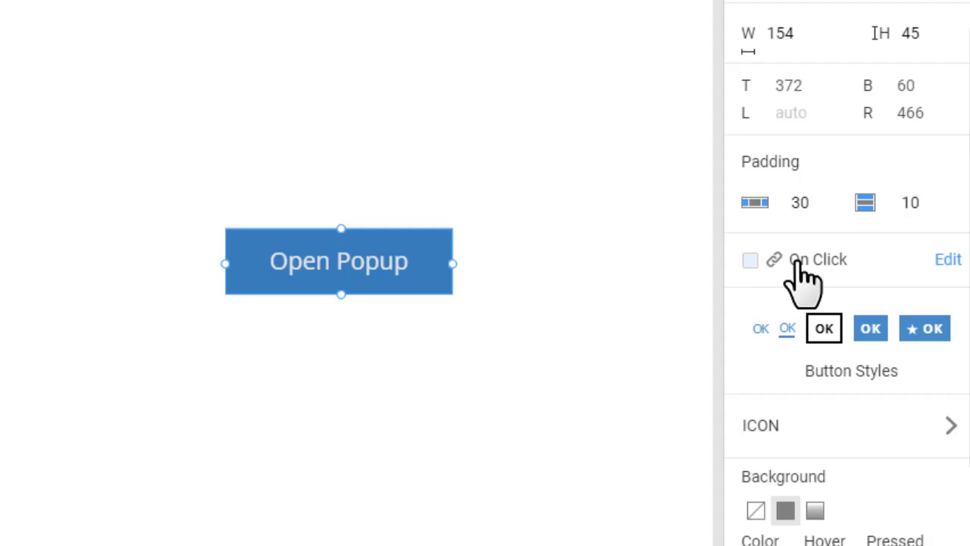
- Link the Open Popup button's click action to the modal popup Popup 1
{"action": "left_click", "coordinate": [797, 262]}
{"action": "left_click", "coordinate": [793, 135]}
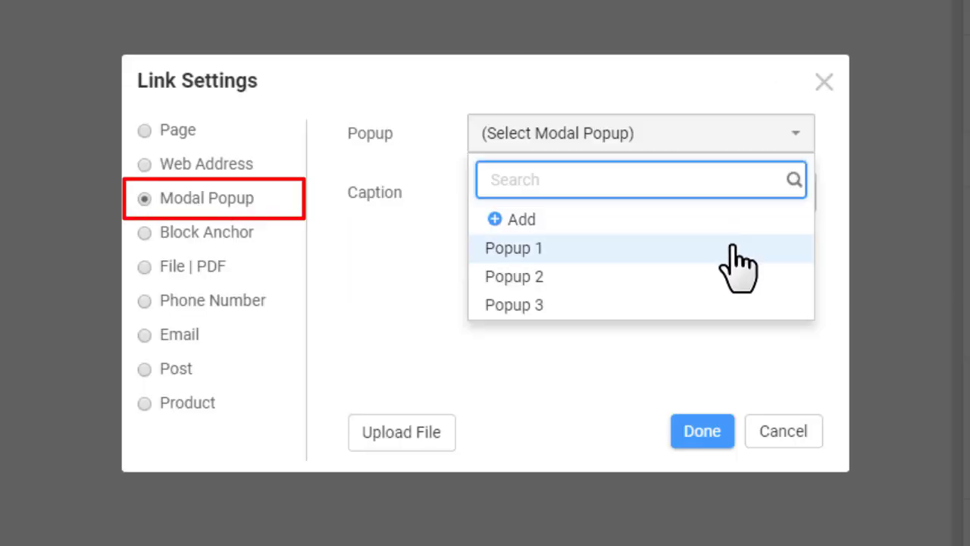
{"action": "left_click", "coordinate": [734, 247]}
{"action": "left_click", "coordinate": [712, 439]}
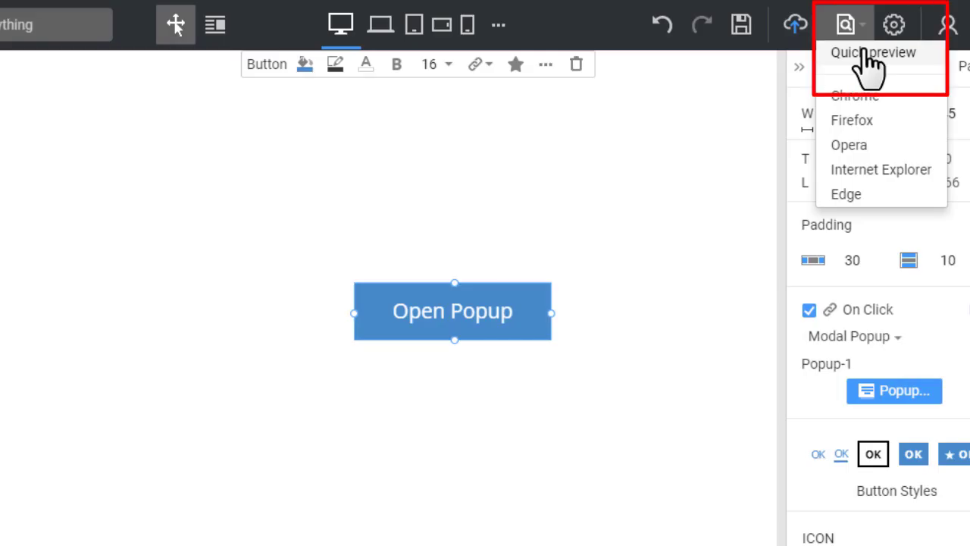